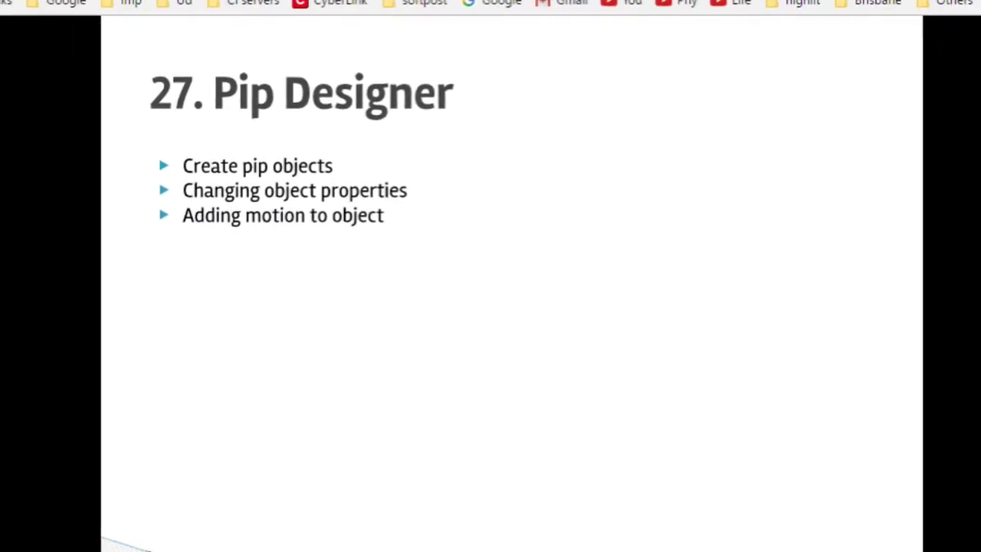
Switch to PowerDirector and open the How to become YouTuber clip on video track 1 in the PiP Designer
click(610, 540)
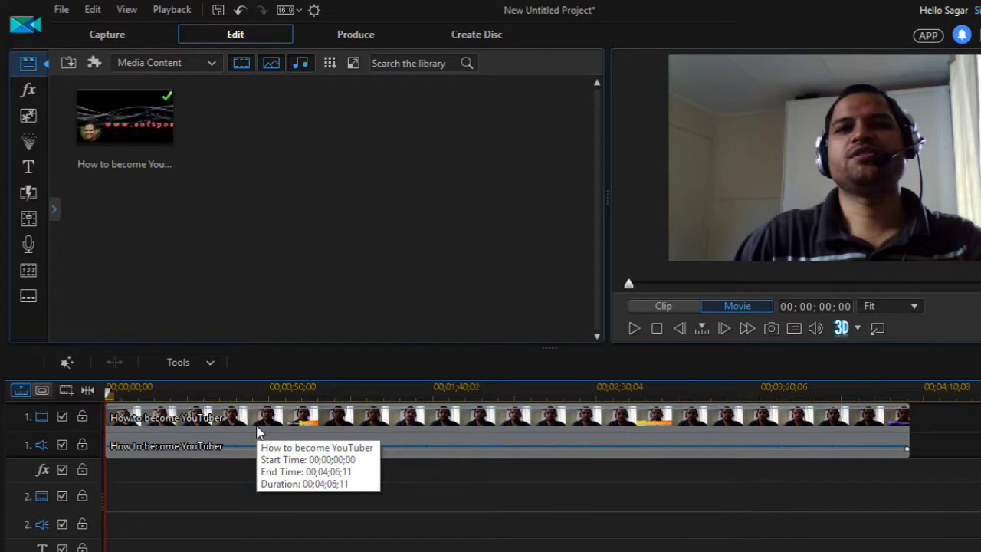
click(257, 433)
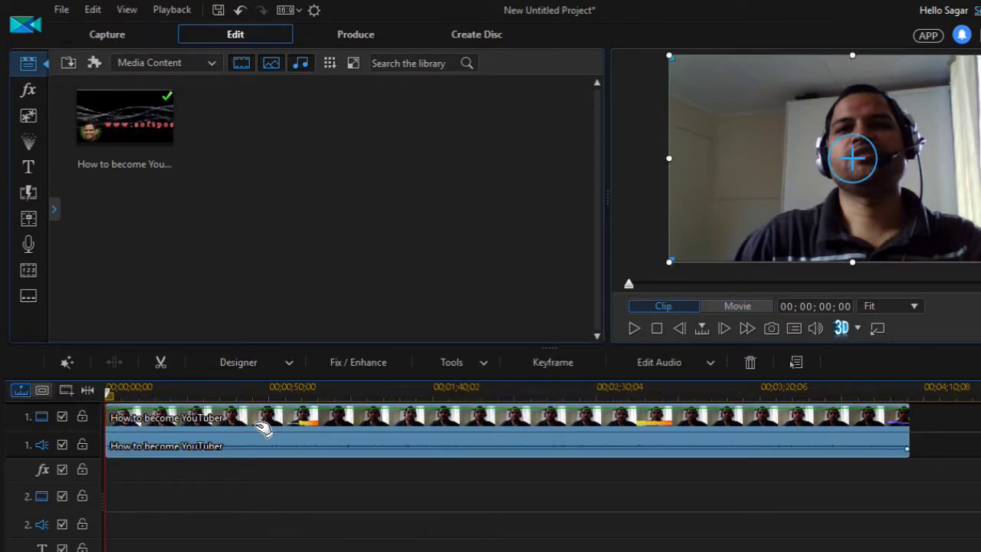
click(272, 363)
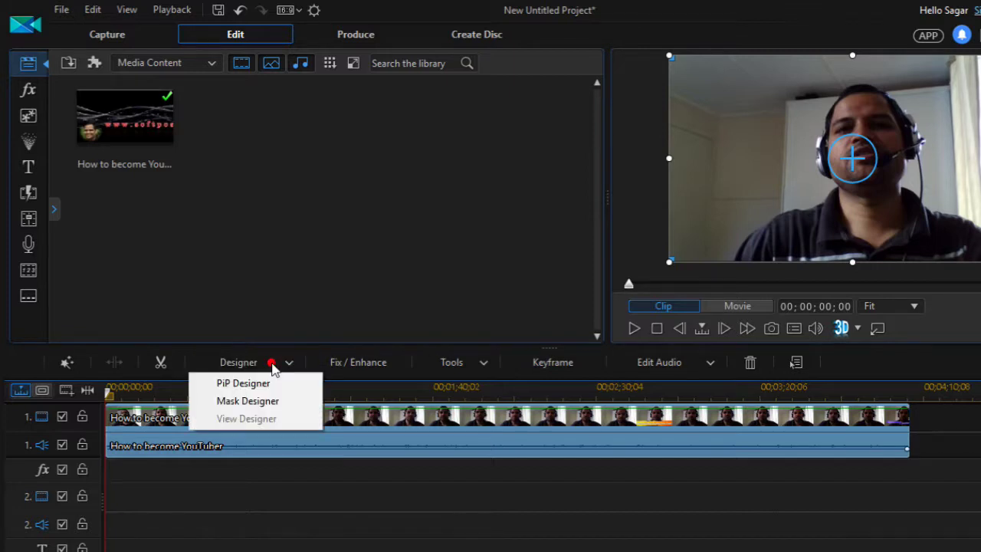
click(252, 383)
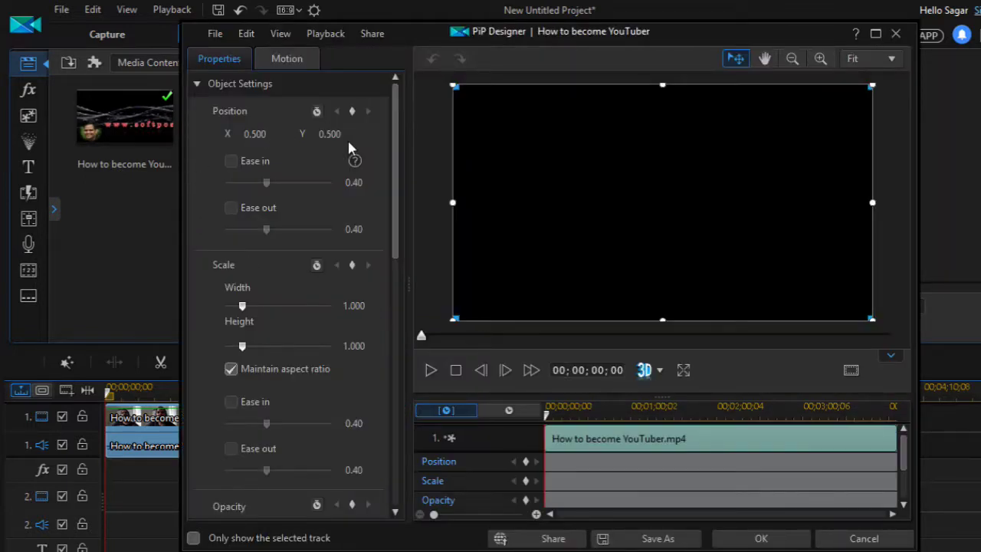
Shrink the clip in the preview to about two thirds of the frame and move it near the centre
drag(397, 197, 392, 163)
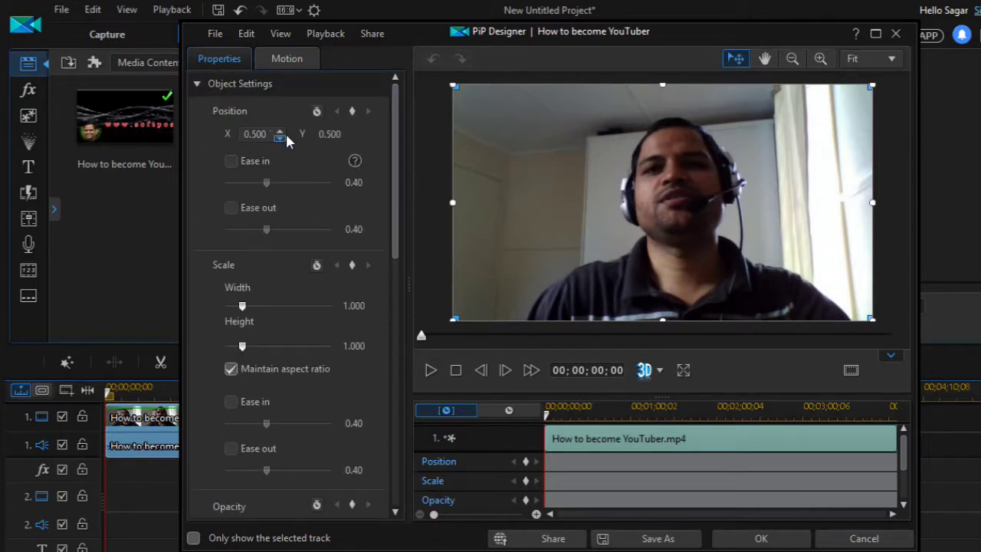
click(196, 84)
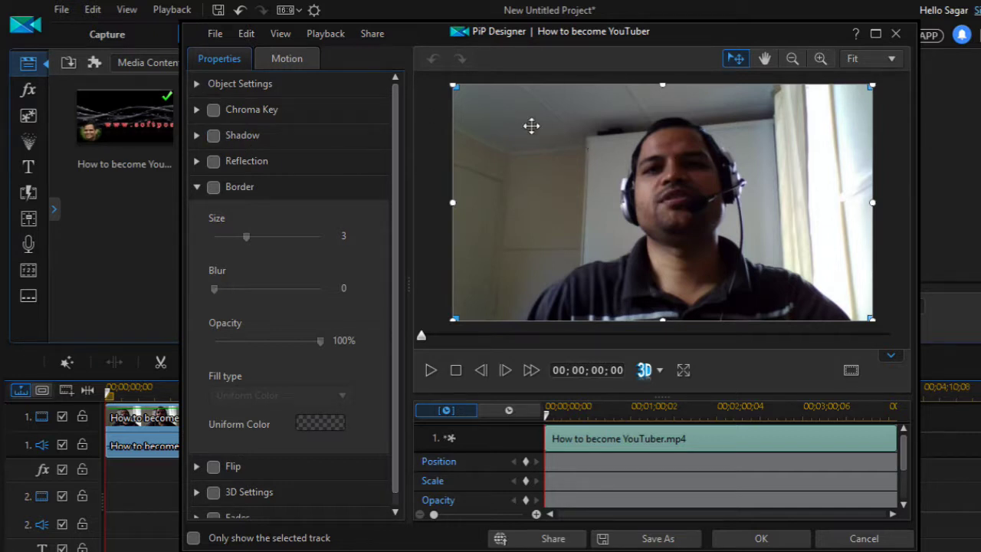
drag(454, 87, 589, 161)
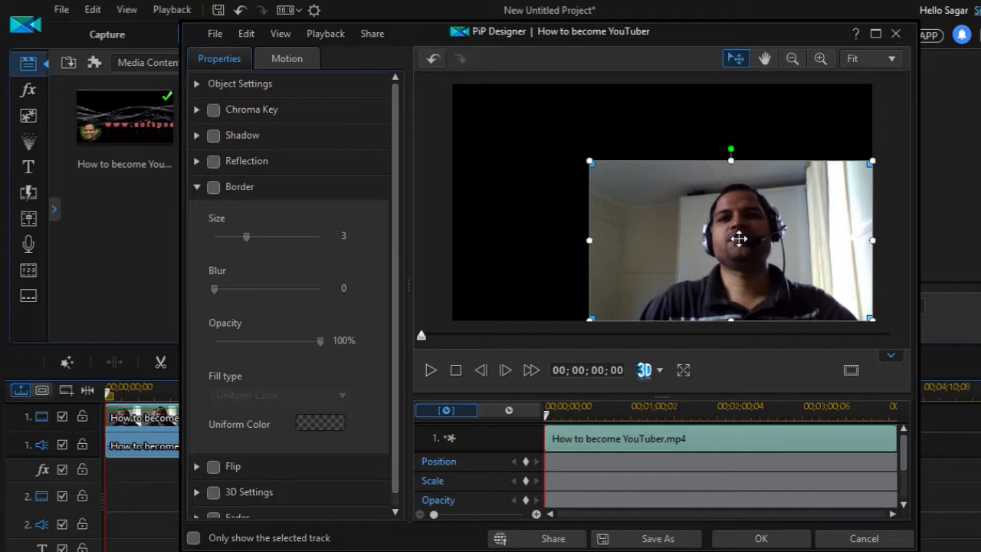
drag(748, 234, 675, 208)
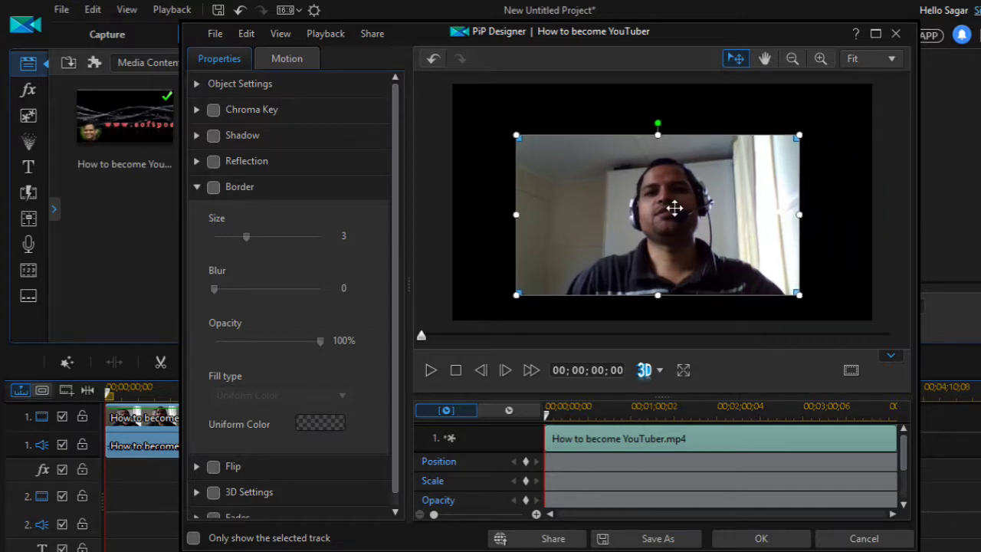
Enable a shadow on the clip and change the shadow color to bright green (0, 255, 0)
click(213, 136)
click(197, 135)
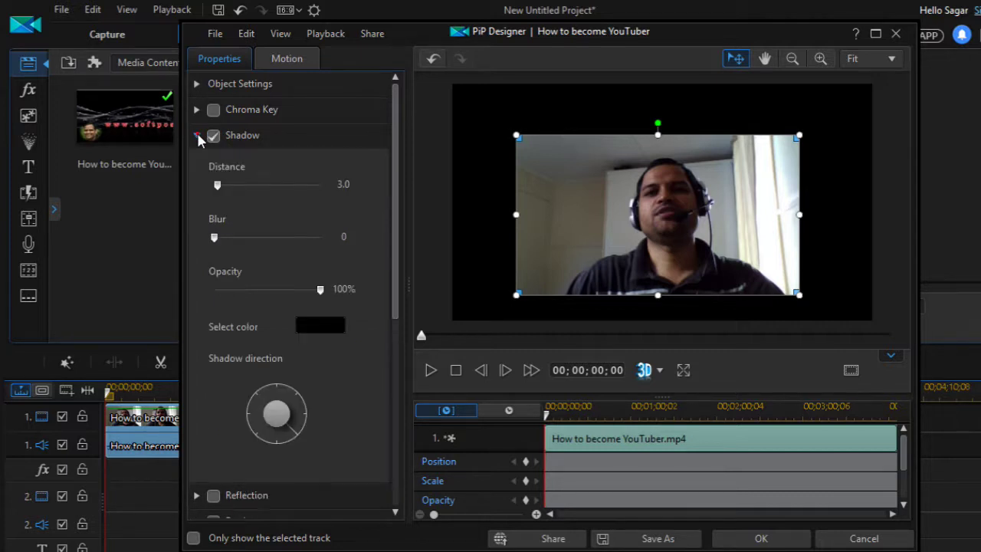
click(320, 325)
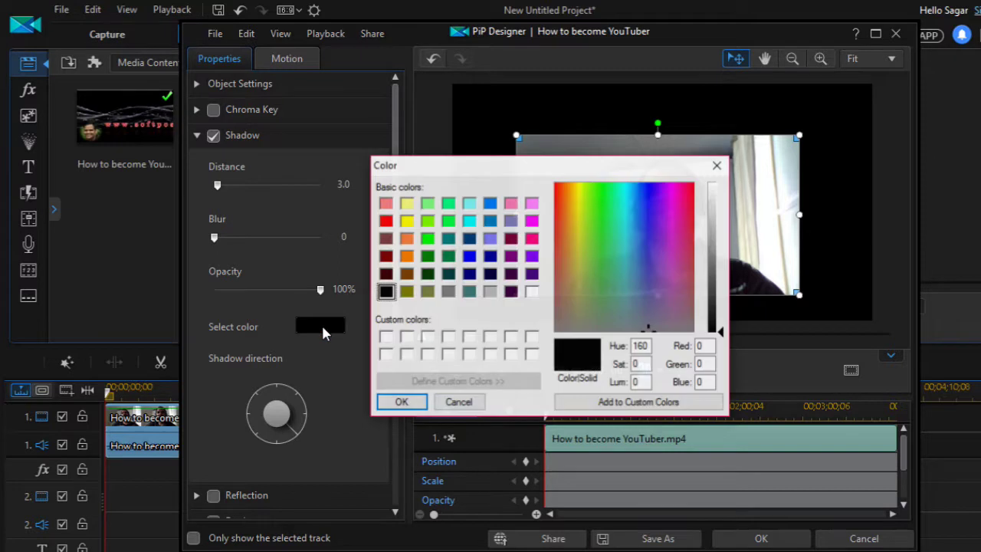
click(427, 238)
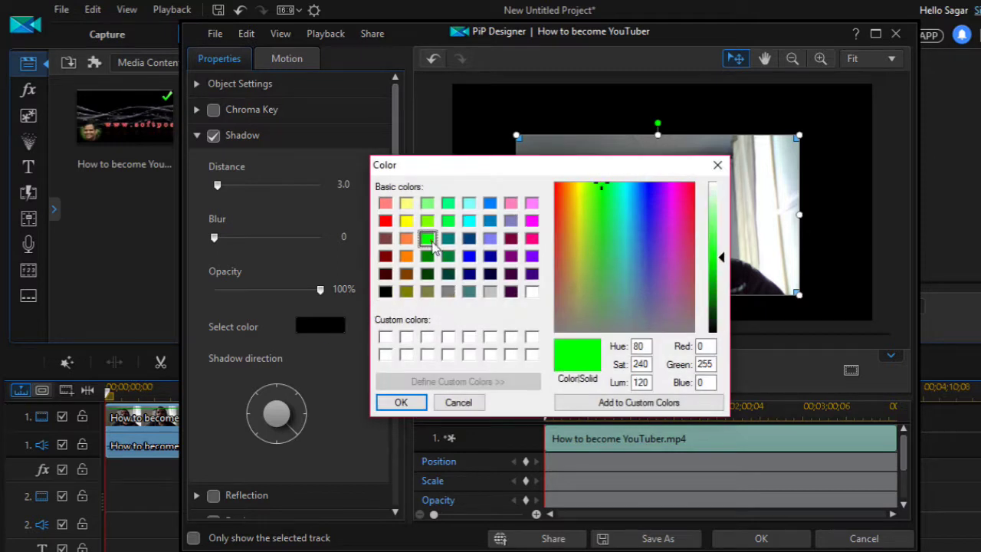
click(402, 402)
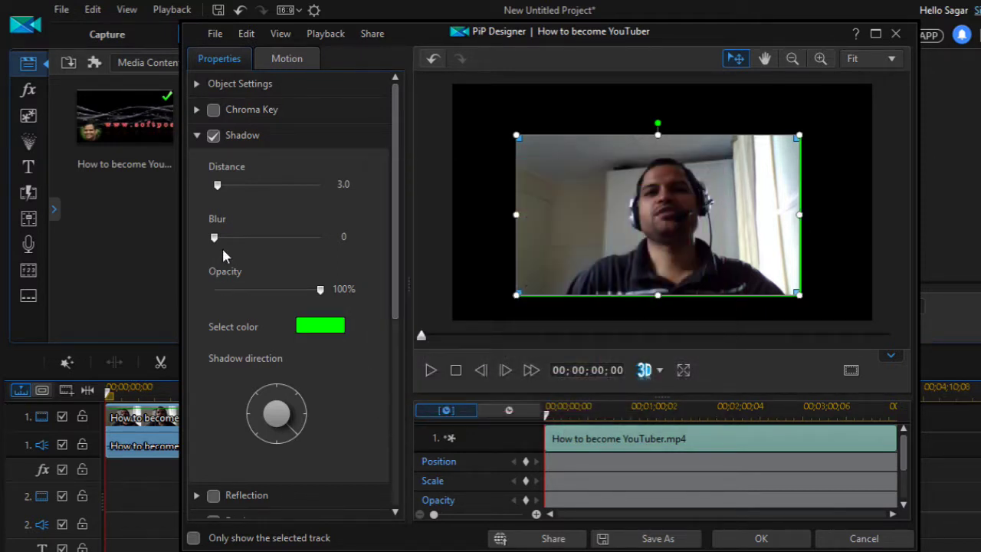
Set the shadow's distance to about 27.3 and opacity to 46%, with its direction towards the upper right
drag(219, 186, 243, 187)
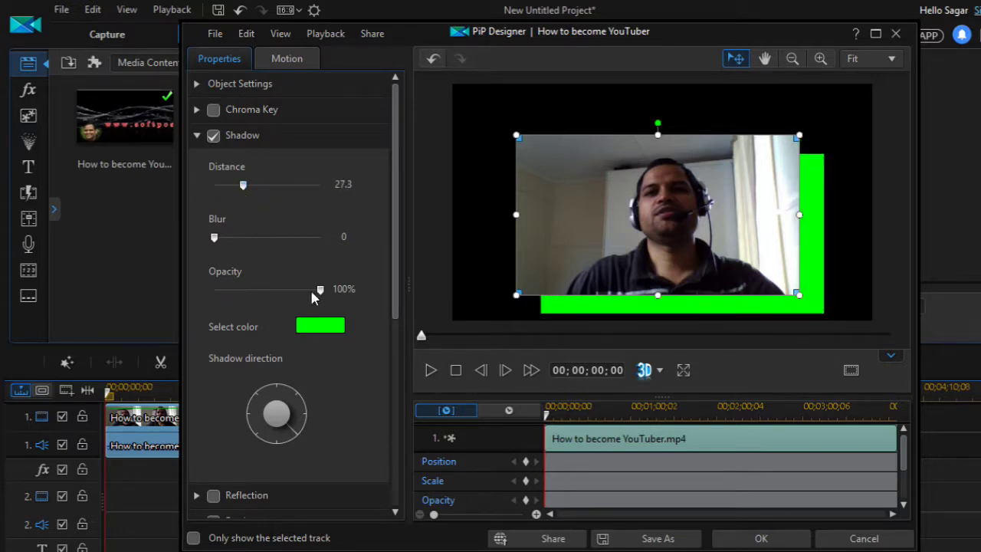
drag(319, 290, 265, 293)
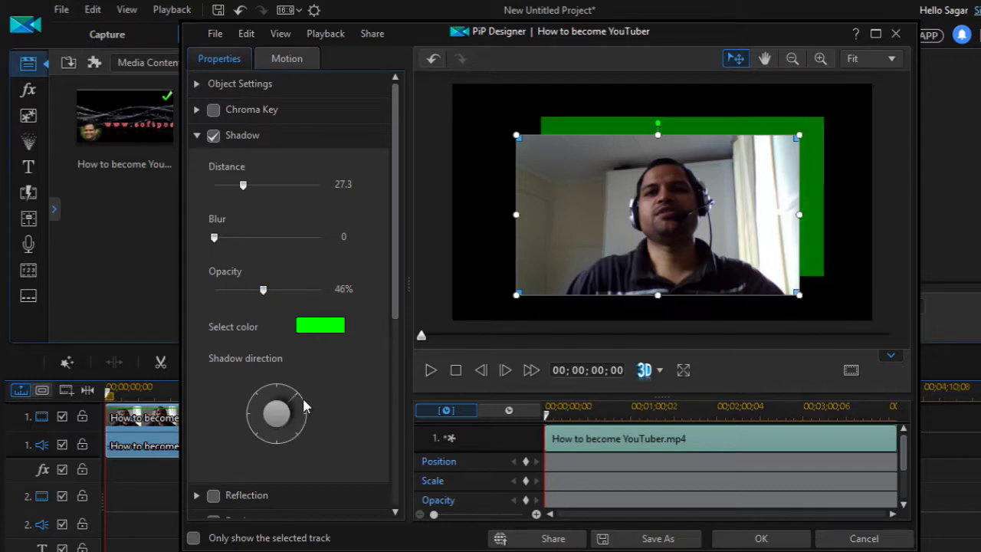
click(197, 135)
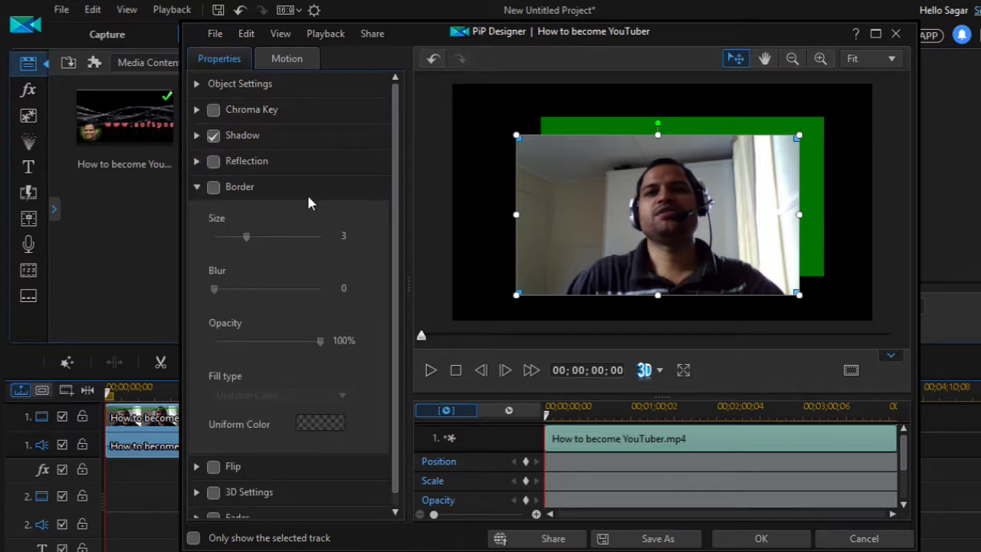
Add a reflection with 34% opacity and a slight distance, raising the clip in the frame to make room for it
click(212, 162)
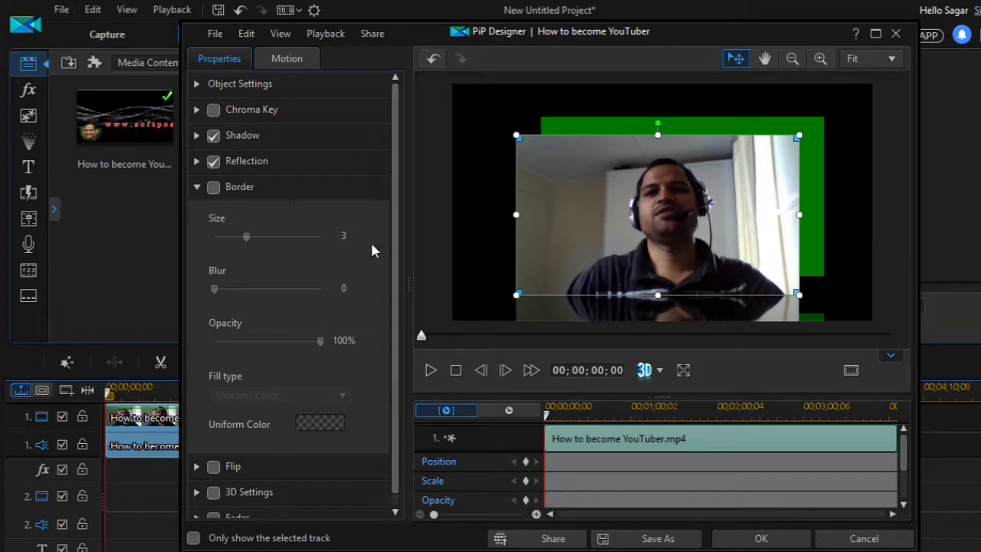
drag(655, 203, 656, 171)
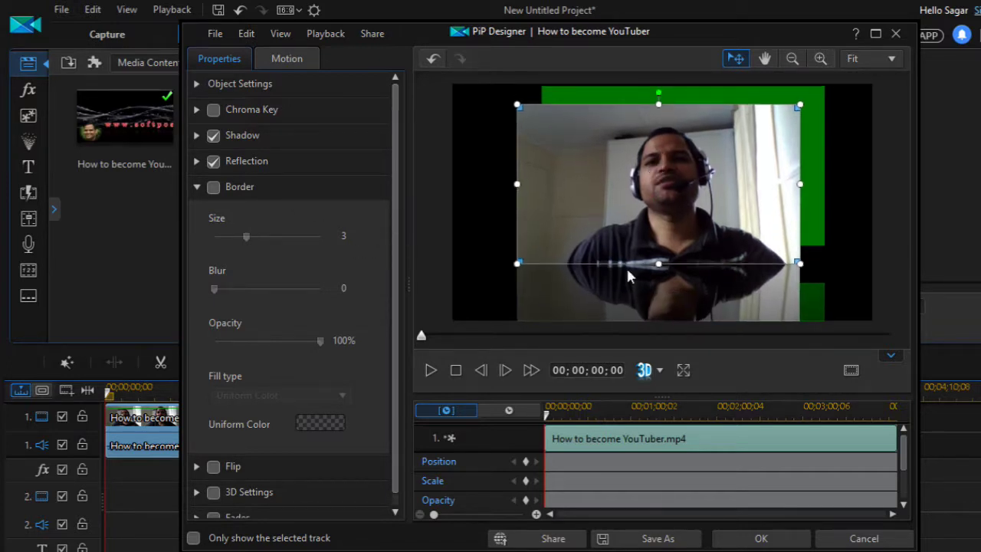
click(196, 161)
drag(285, 262, 247, 266)
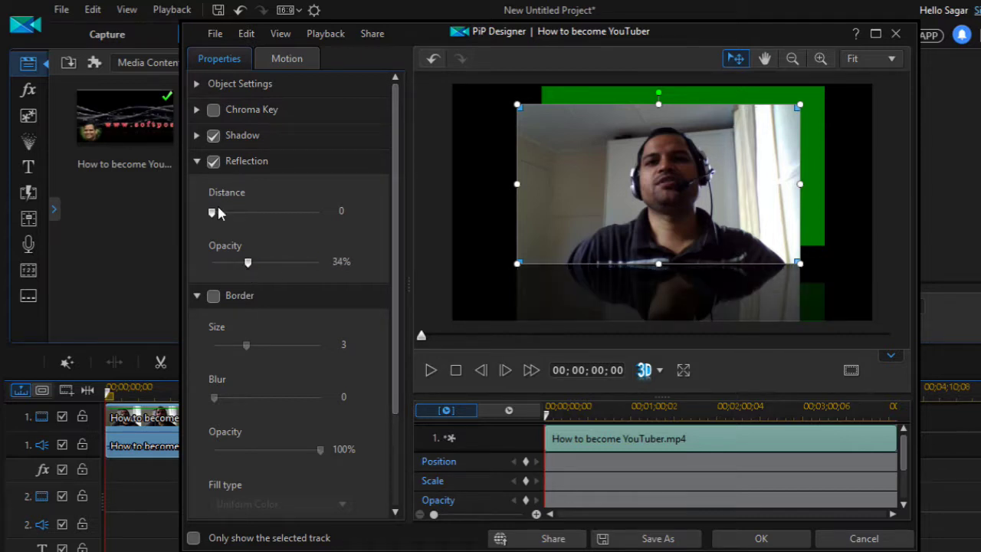
mouse_move(213, 212)
mouse_down()
mouse_move(268, 213)
mouse_move(220, 215)
mouse_up()
click(196, 161)
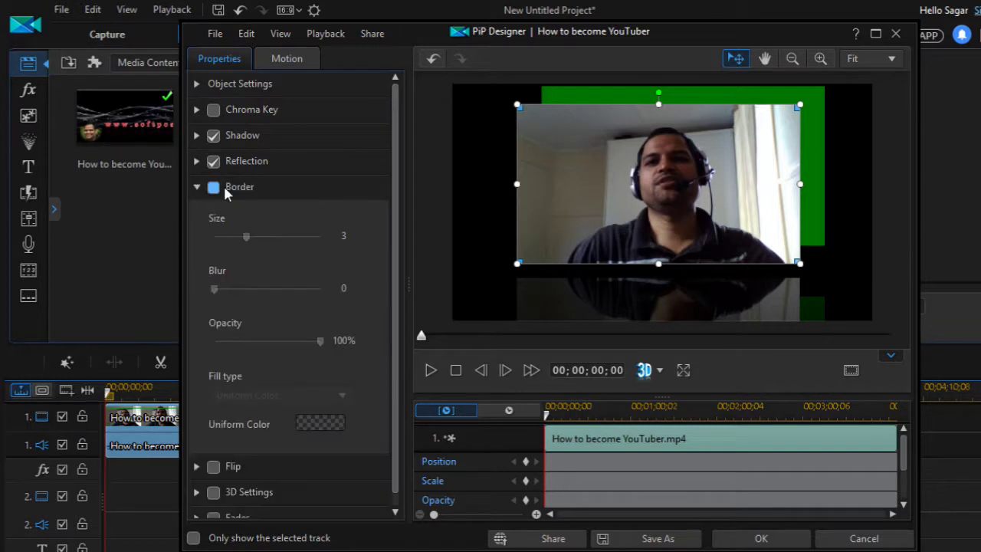
Enable the clip's border, setting its size to 9, its blur to 3 and its opacity to 69%
click(214, 188)
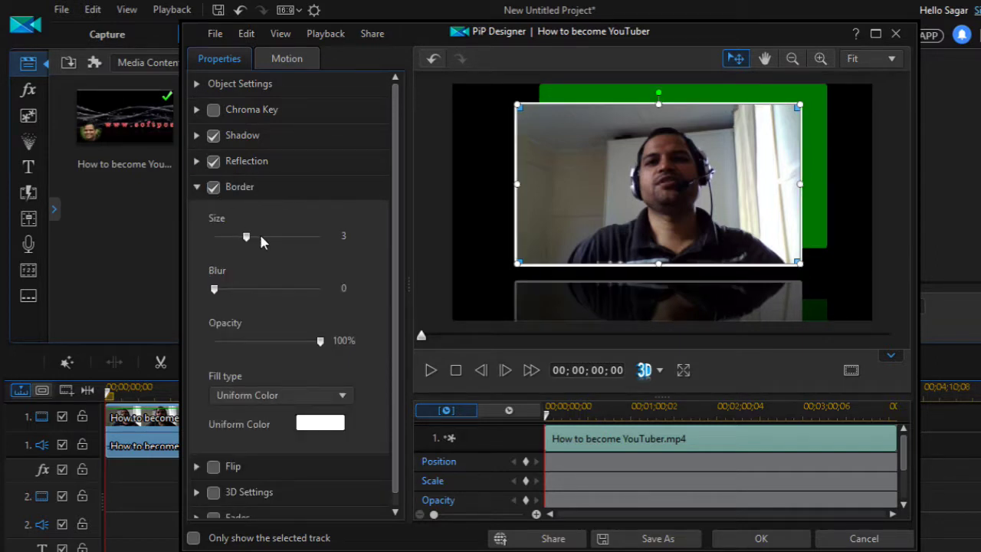
drag(246, 237, 278, 239)
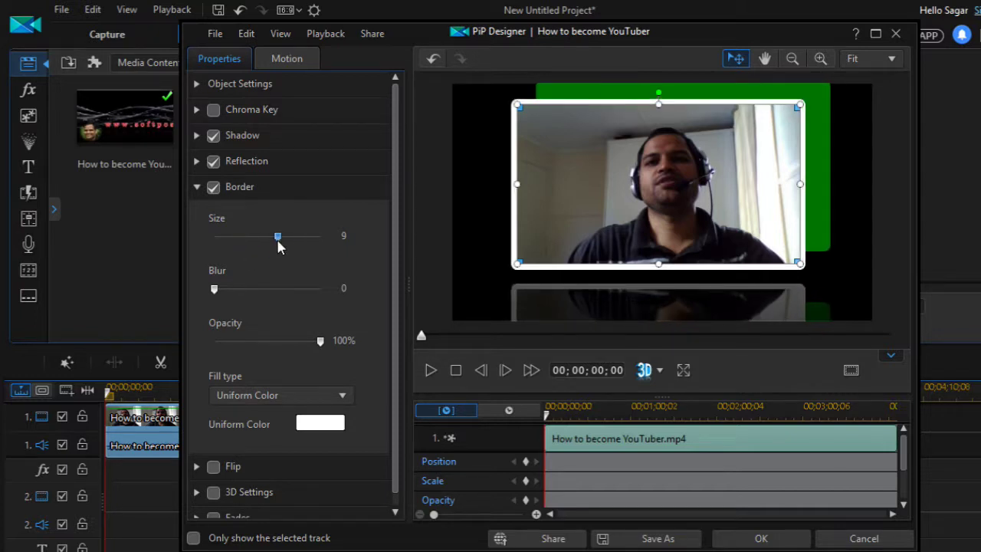
drag(215, 288, 250, 287)
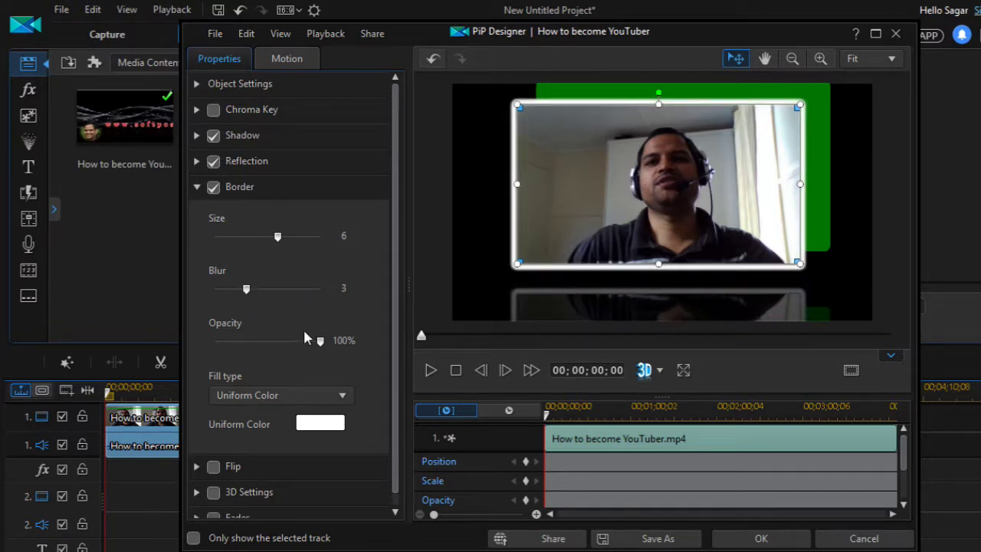
drag(322, 341, 283, 335)
scroll(284, 333, down, 1)
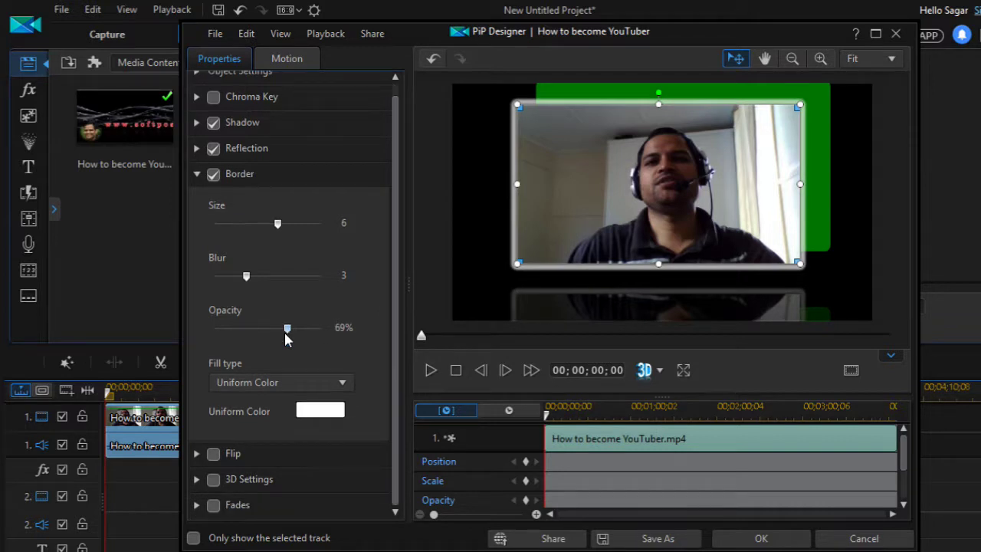
Fill the border with a 4 Color Gradient, using green for the upper-left corner and blue for the lower-right corner
click(328, 380)
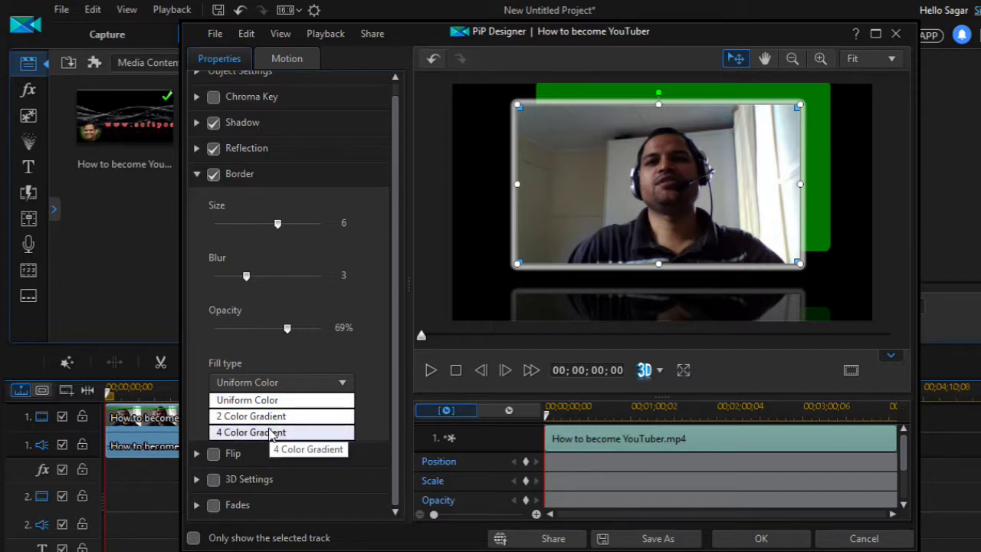
click(272, 433)
click(221, 453)
click(427, 239)
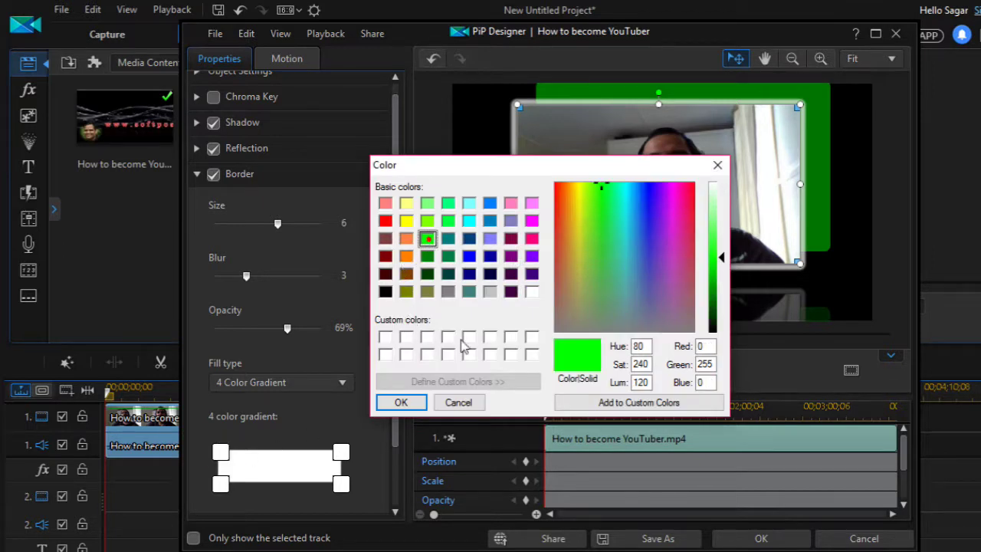
click(401, 402)
click(341, 483)
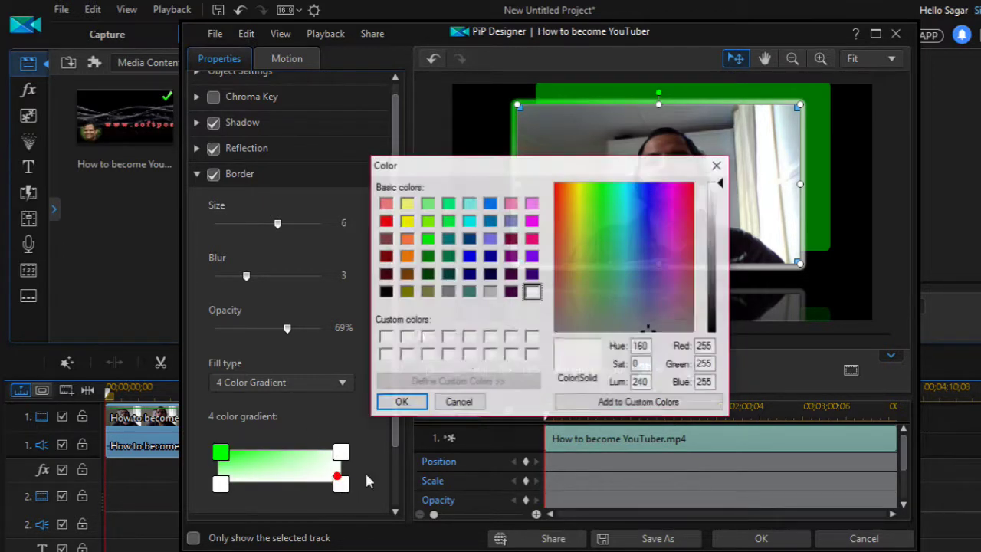
click(469, 256)
click(401, 401)
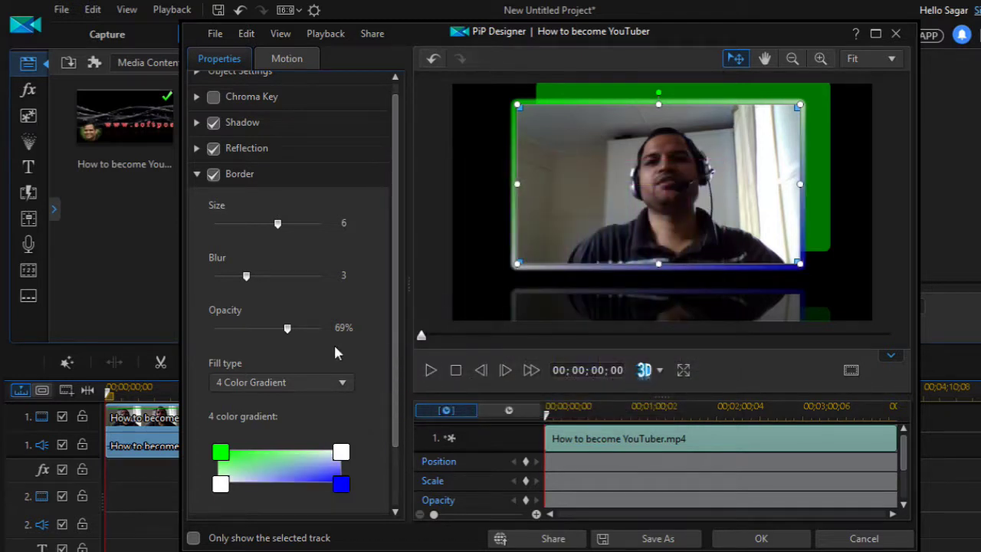
click(196, 174)
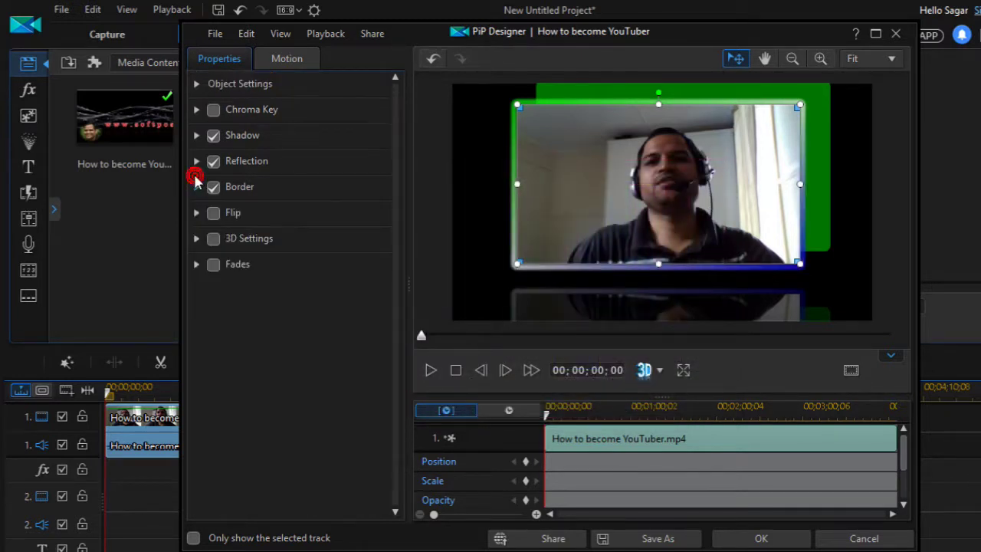
Toggle the clip's flip on and back off, and enable fades with both fade-in and fade-out
click(214, 214)
click(213, 214)
click(214, 265)
click(196, 264)
click(212, 296)
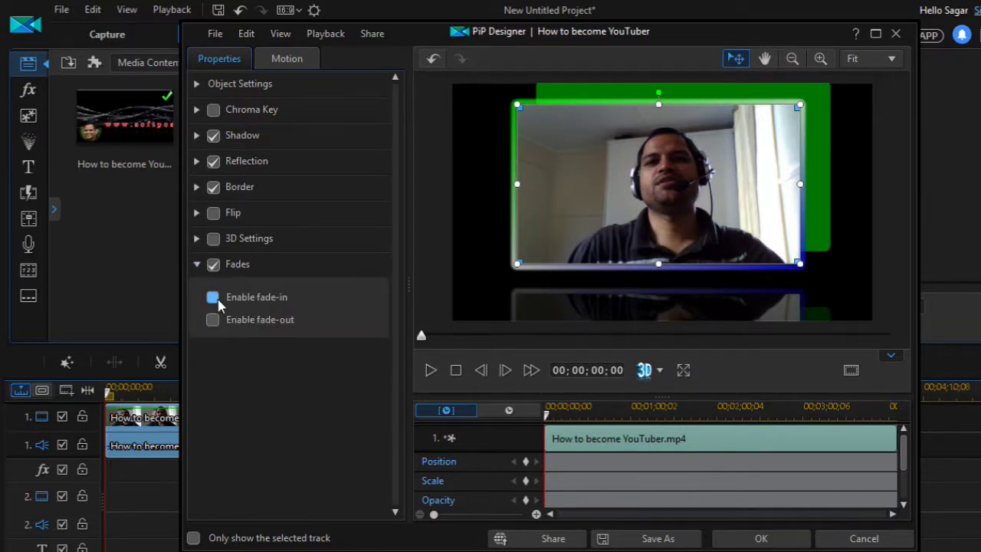
click(212, 320)
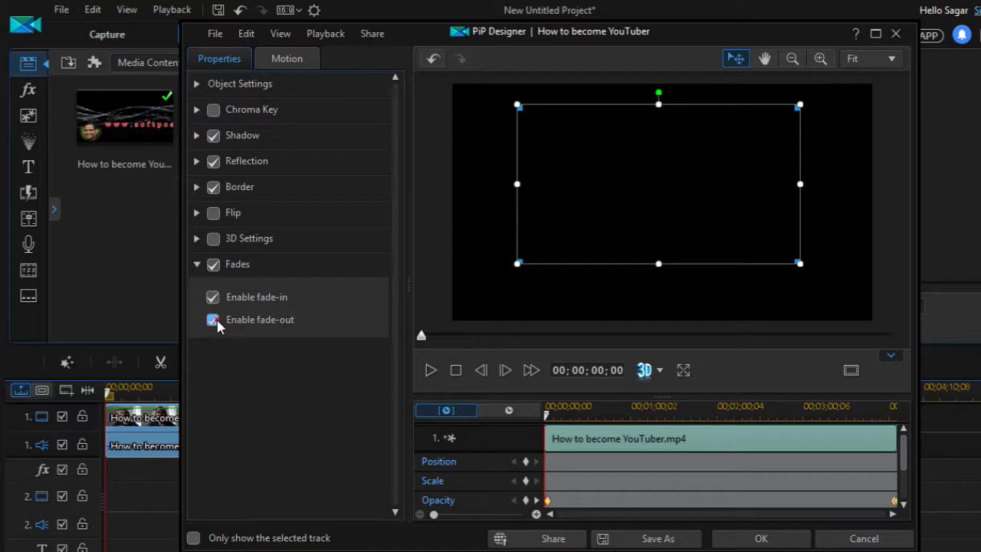
Play the clip in the preview to check the fade-in and styling, and stop playback at the start
click(430, 371)
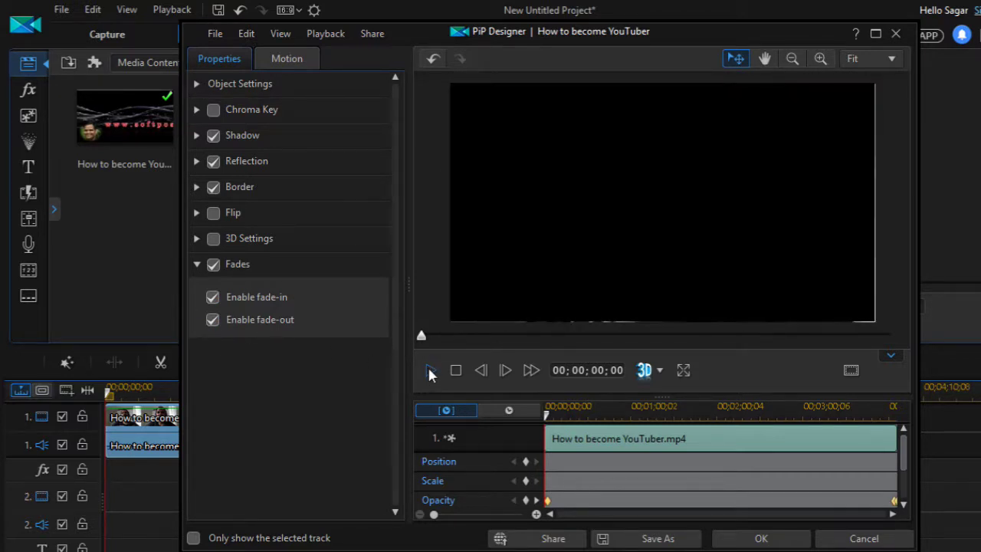
click(429, 371)
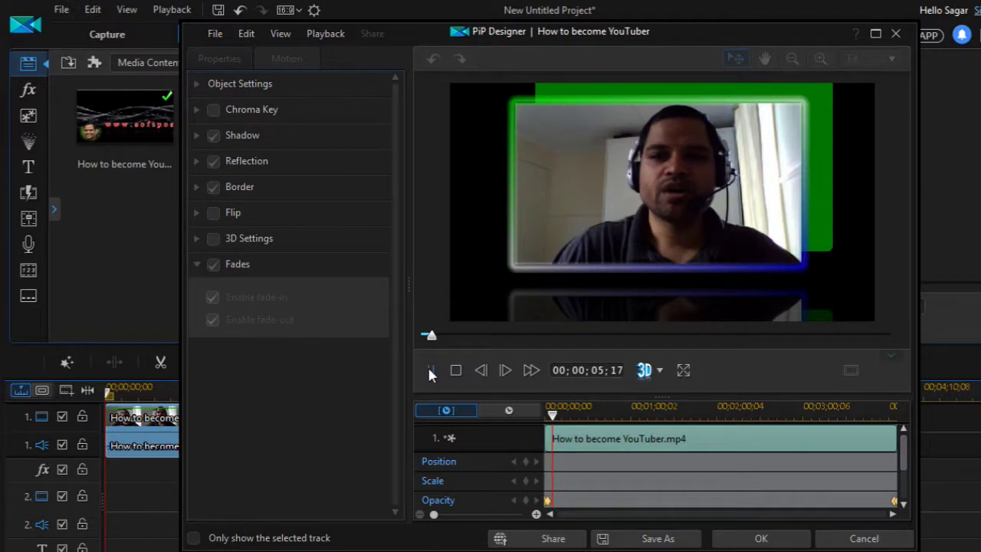
click(429, 370)
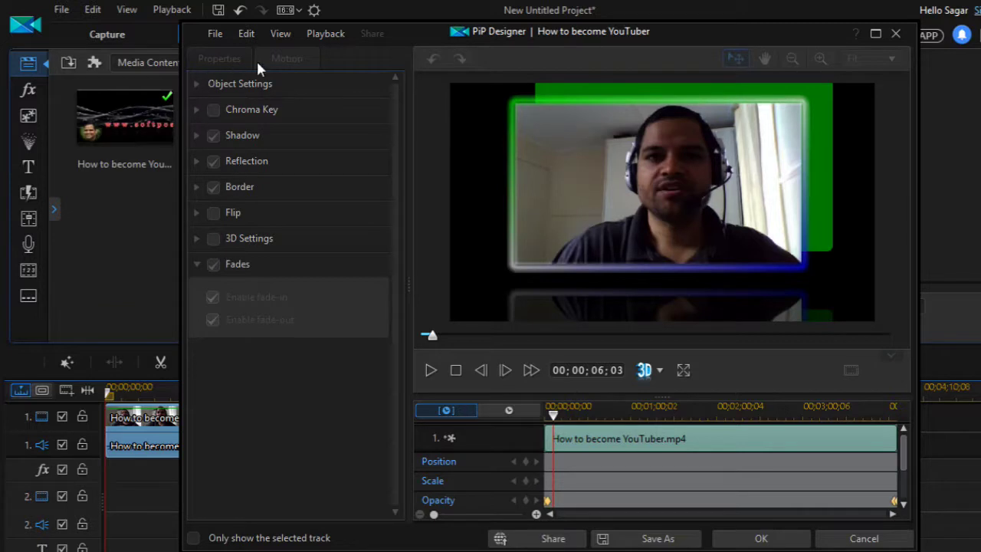
click(456, 373)
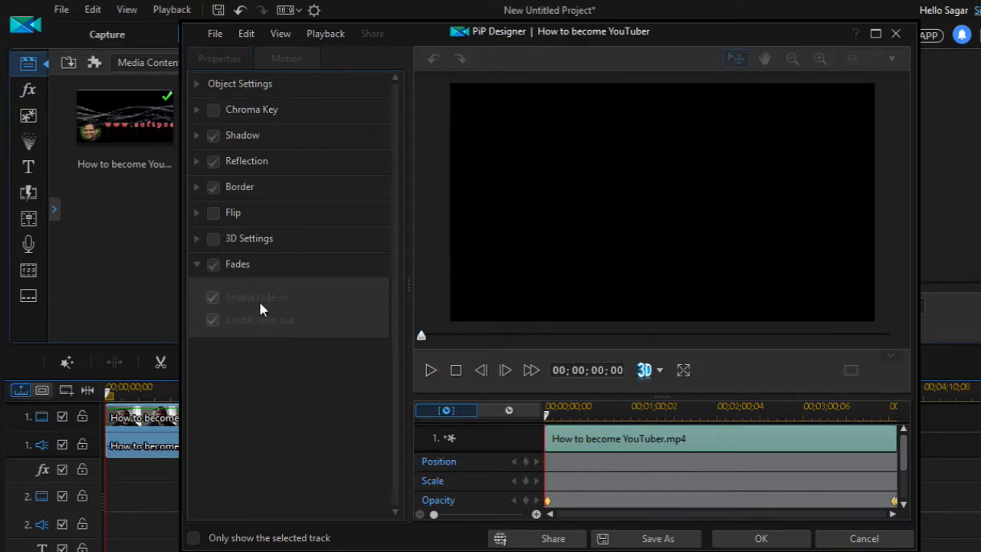
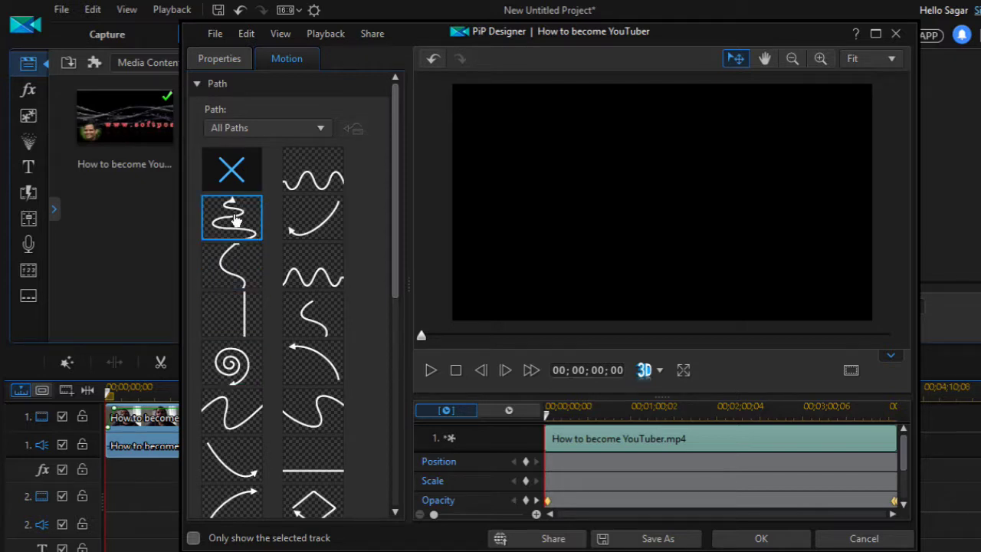
Apply the winding upward motion path to the clip, play the clip to preview it, and stop playback
click(235, 220)
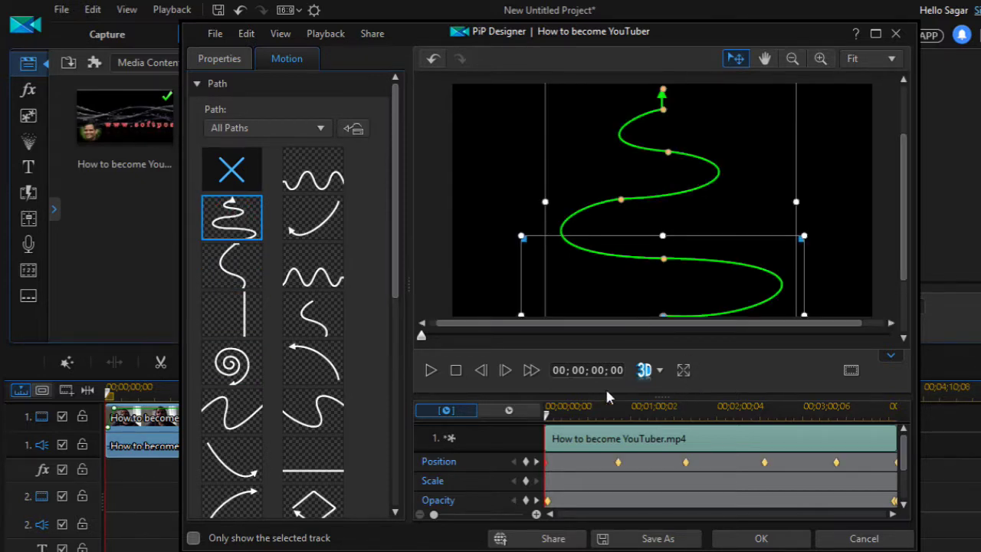
click(431, 371)
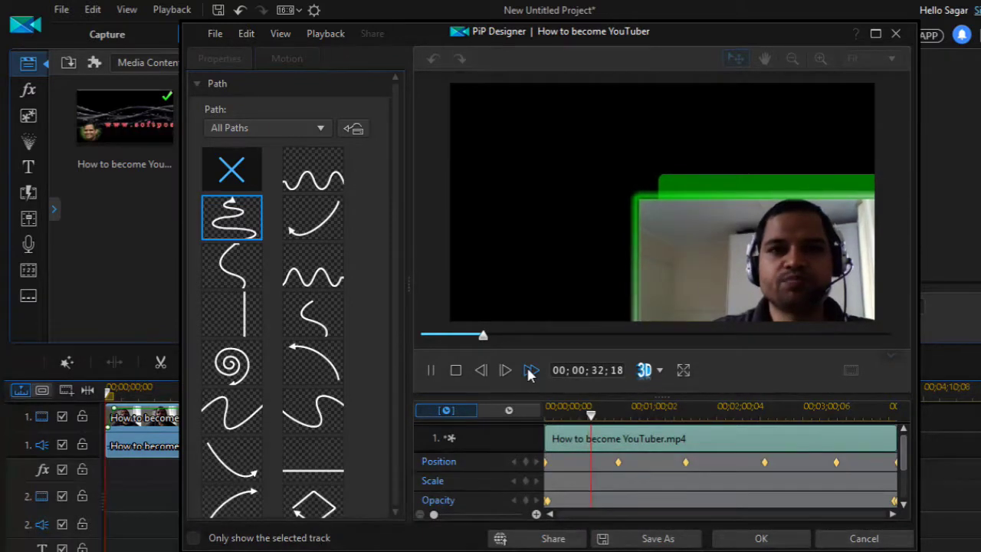
click(432, 369)
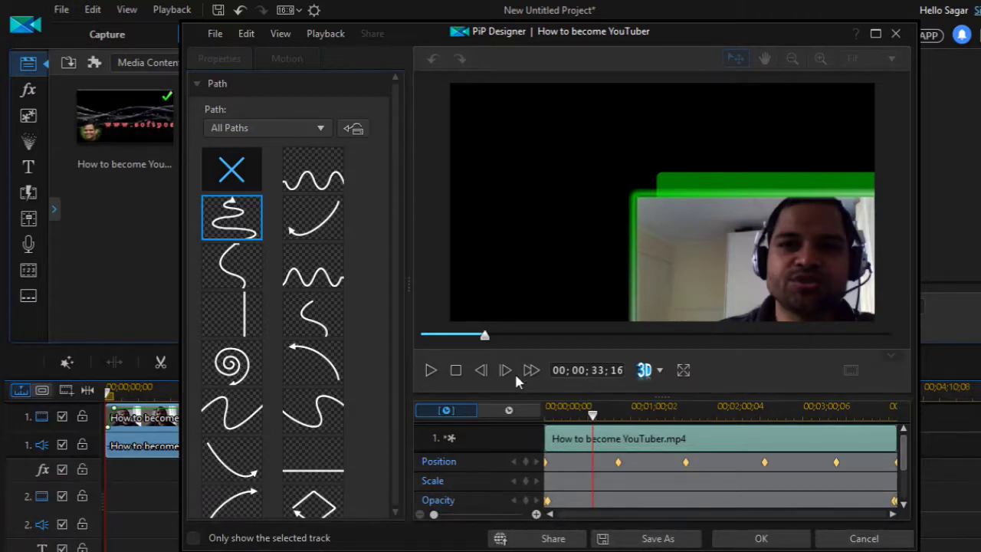
click(455, 370)
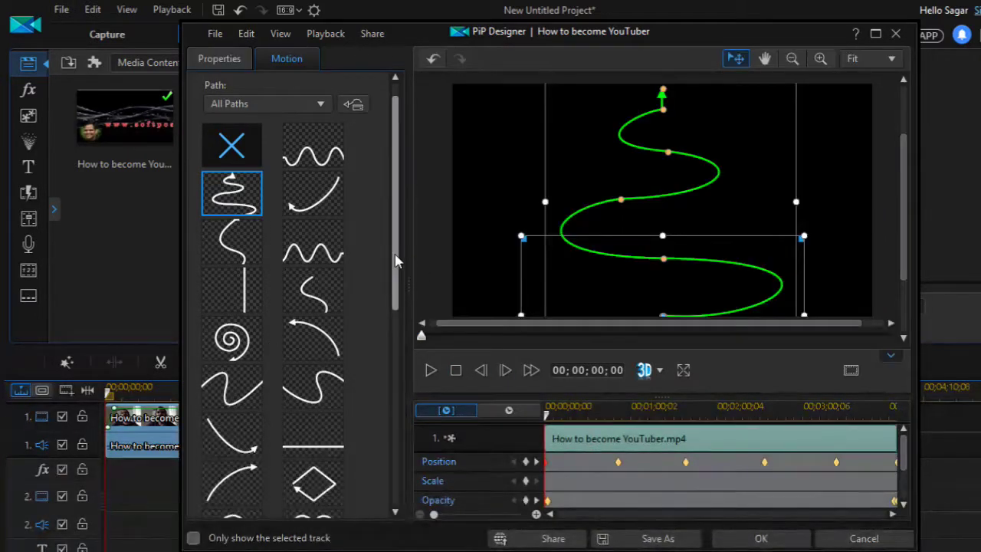
Browse the available paths, apply the dotted straight downward path to the clip, and preview its motion
scroll(392, 285, down, 2)
drag(391, 285, 404, 148)
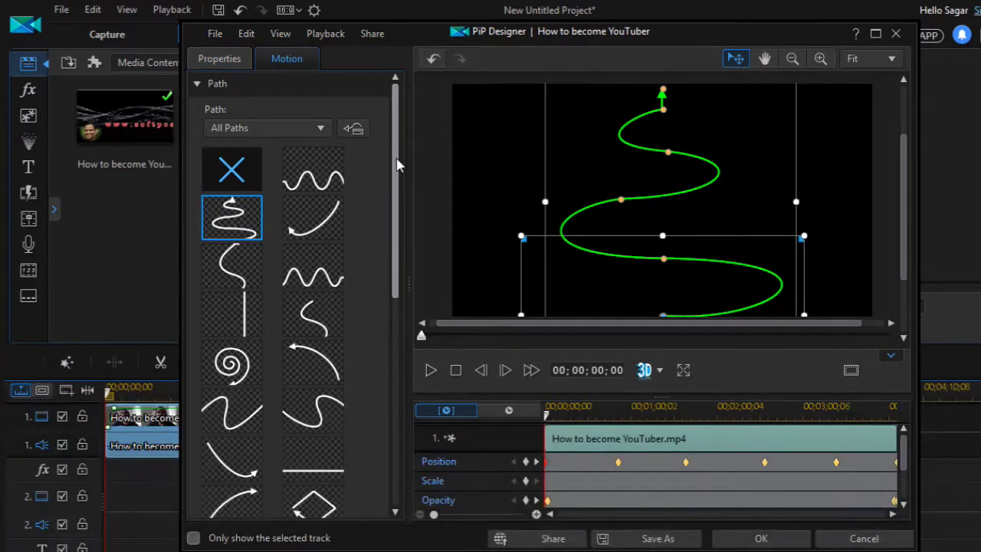
scroll(396, 160, down, 1)
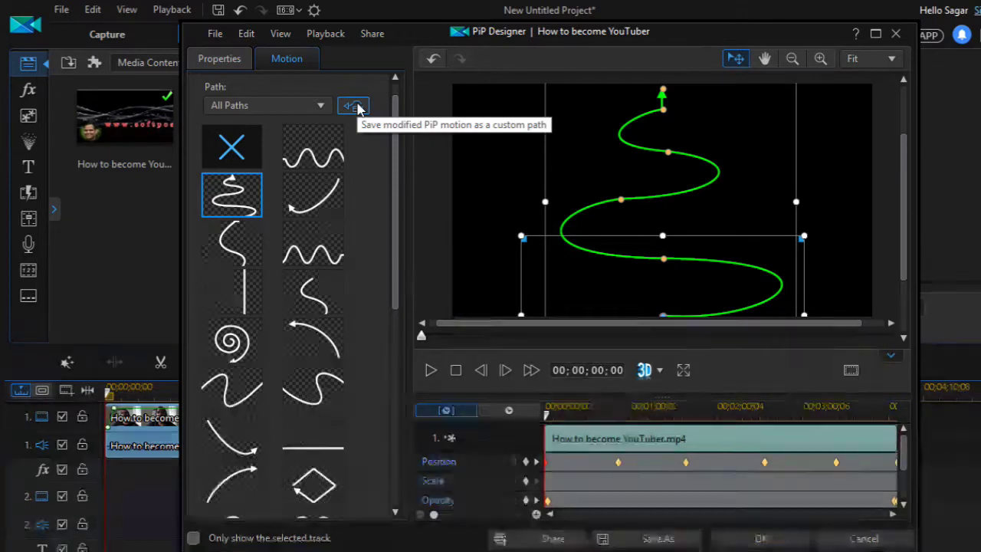
click(319, 106)
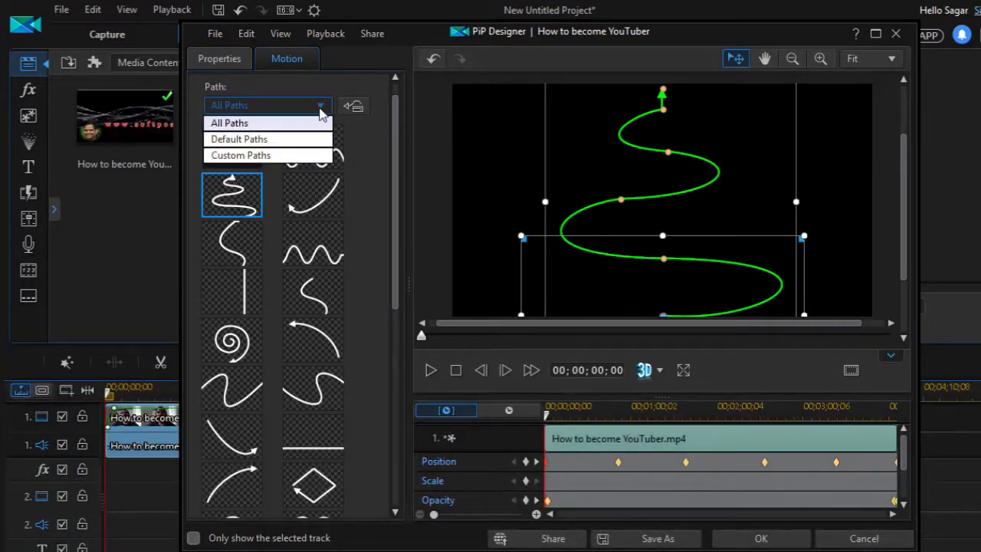
click(319, 108)
drag(393, 172, 396, 370)
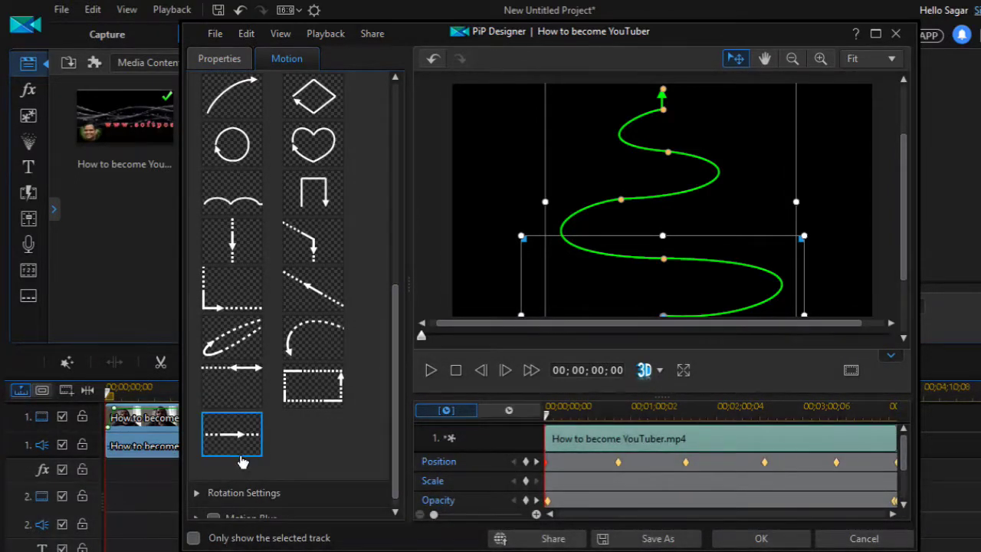
click(237, 253)
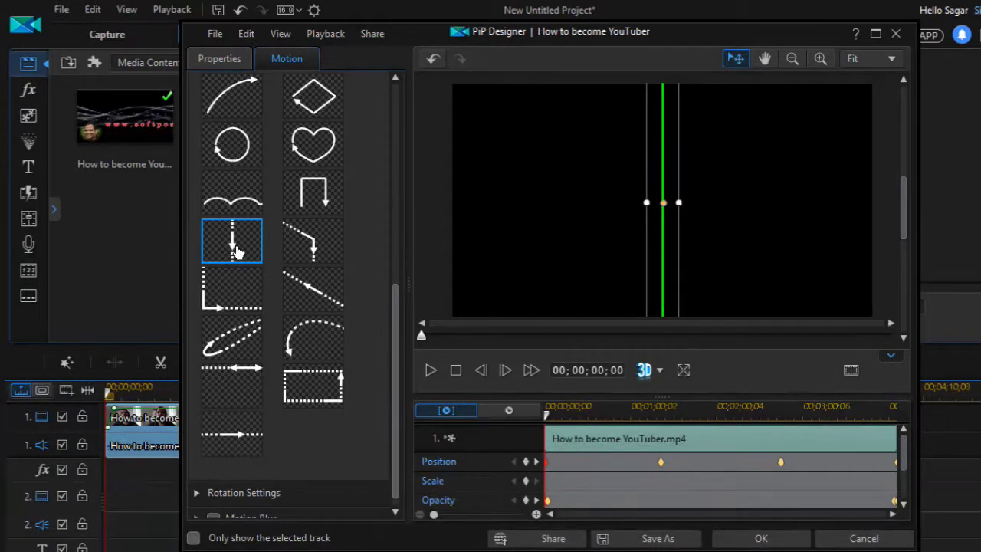
click(431, 370)
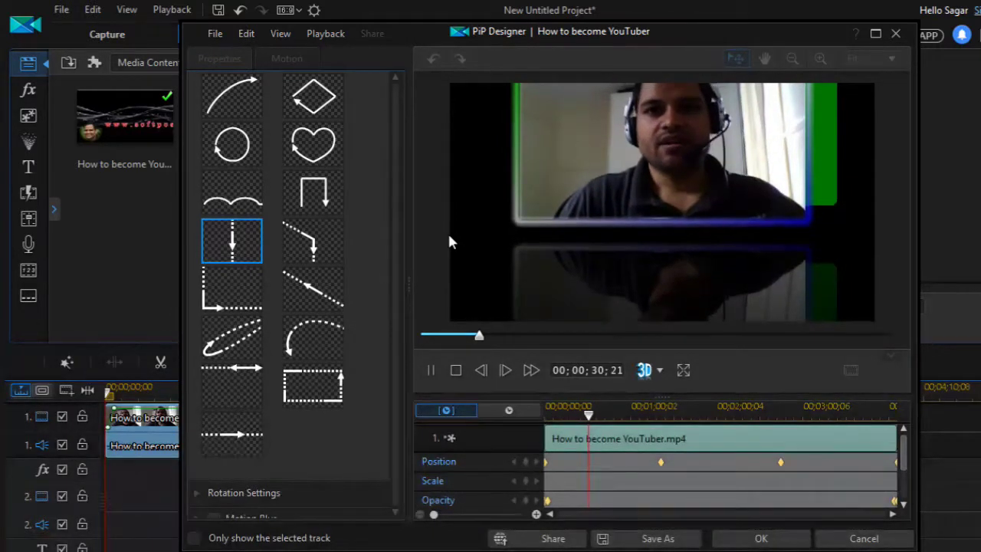
click(455, 370)
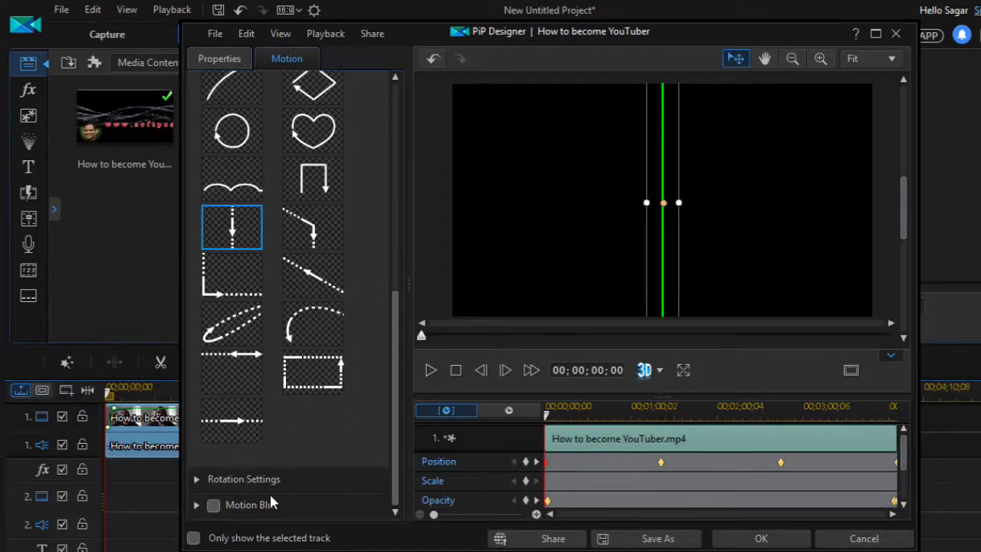
Remove the motion path from the clip
scroll(232, 477, up, 1)
scroll(242, 398, up, 5)
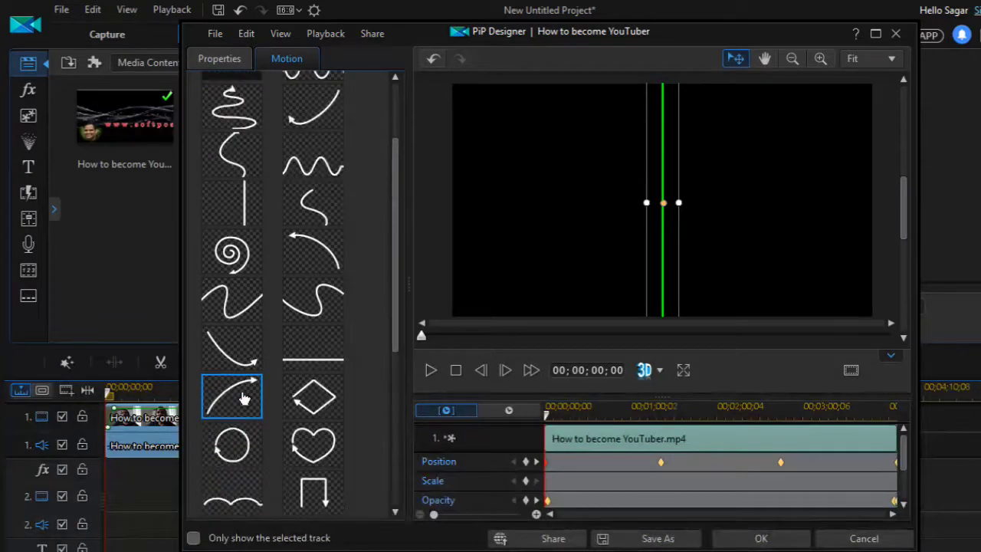
click(233, 171)
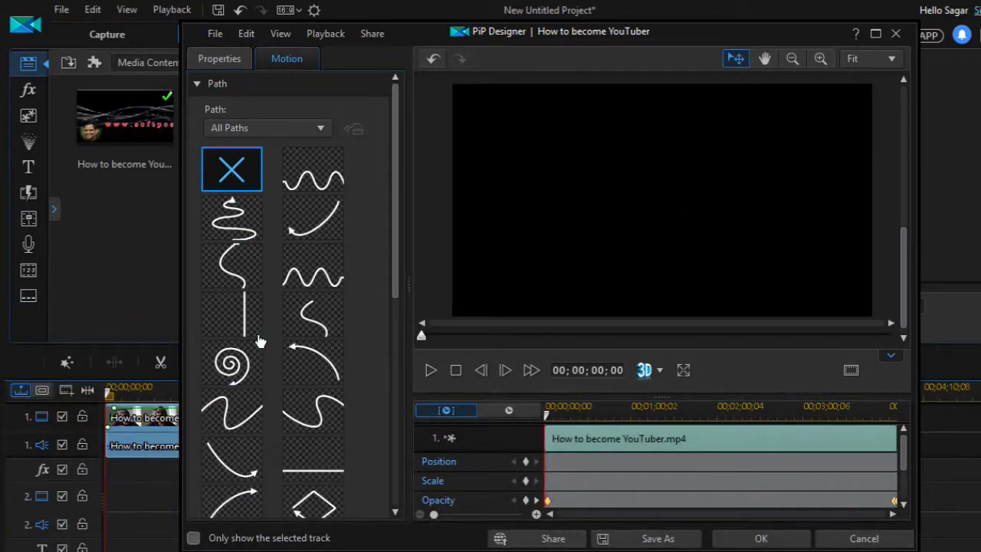
Set the clip's clockwise rotation to 191, play the preview briefly, and stop it
scroll(263, 386, down, 5)
scroll(262, 387, down, 5)
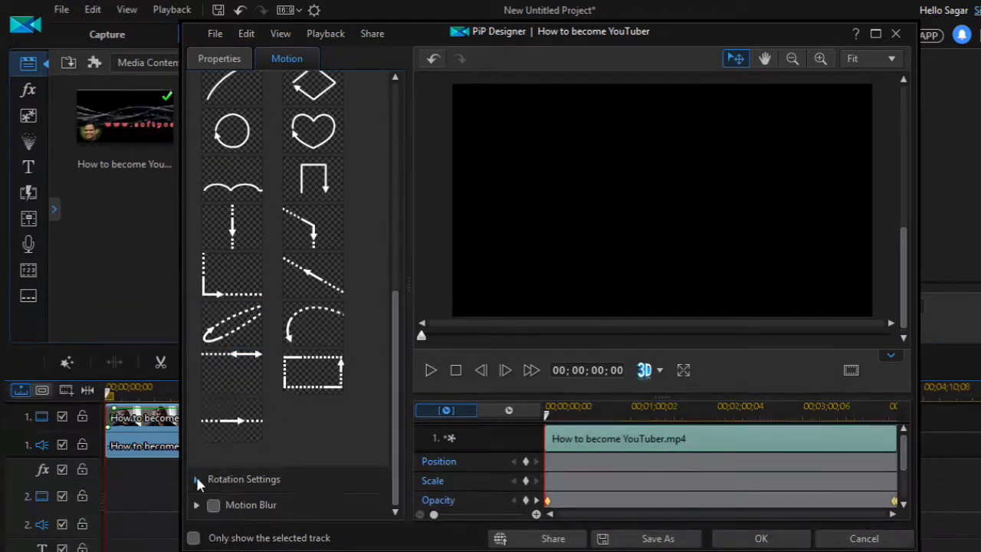
click(203, 478)
scroll(297, 296, down, 1)
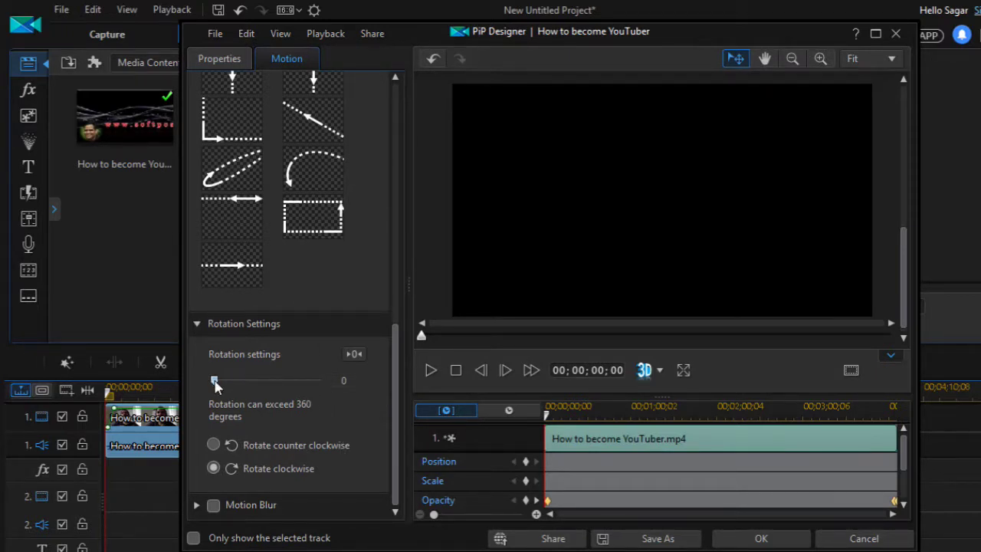
drag(221, 386, 241, 387)
click(430, 371)
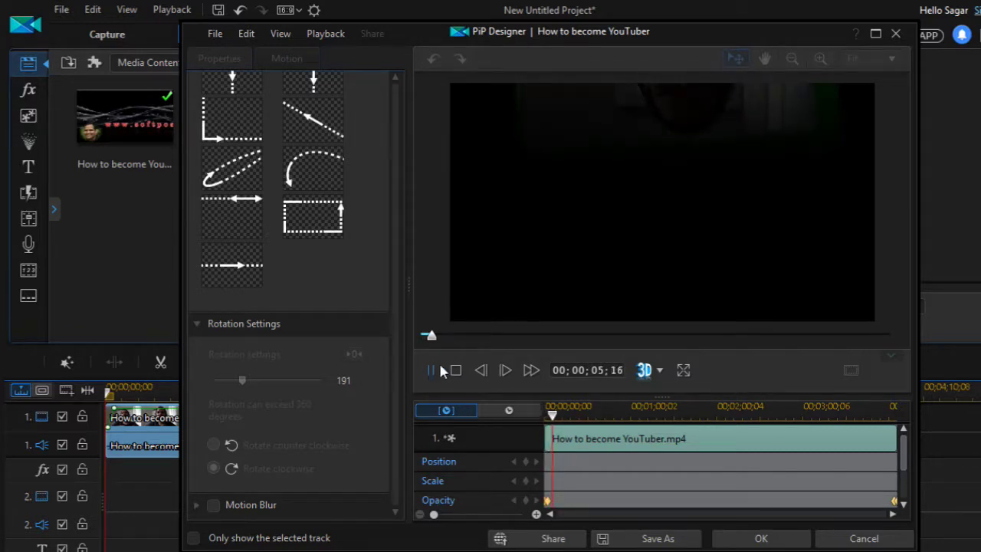
click(454, 369)
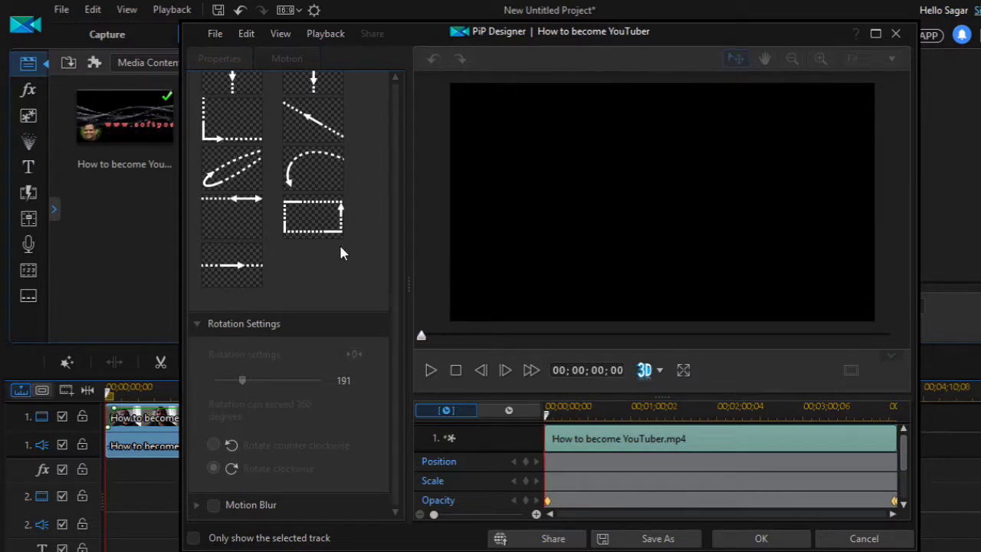
Undo the clip's rotation and turn off its reflection
scroll(344, 306, up, 5)
scroll(314, 288, up, 10)
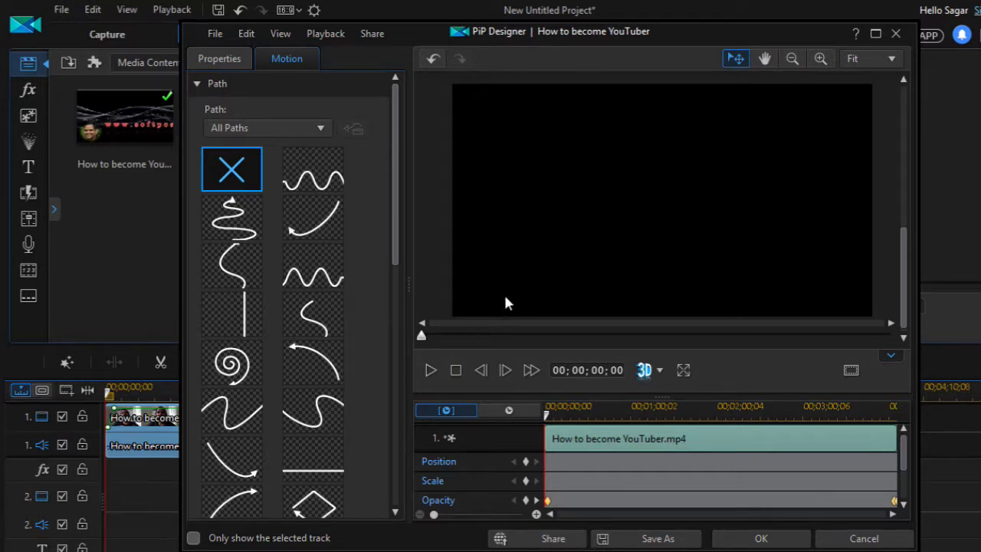
click(224, 59)
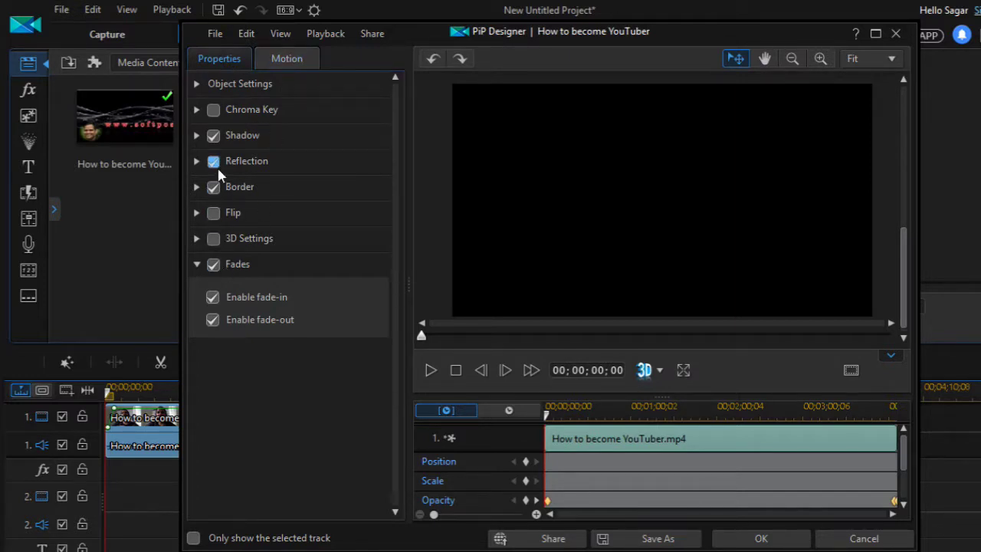
click(278, 64)
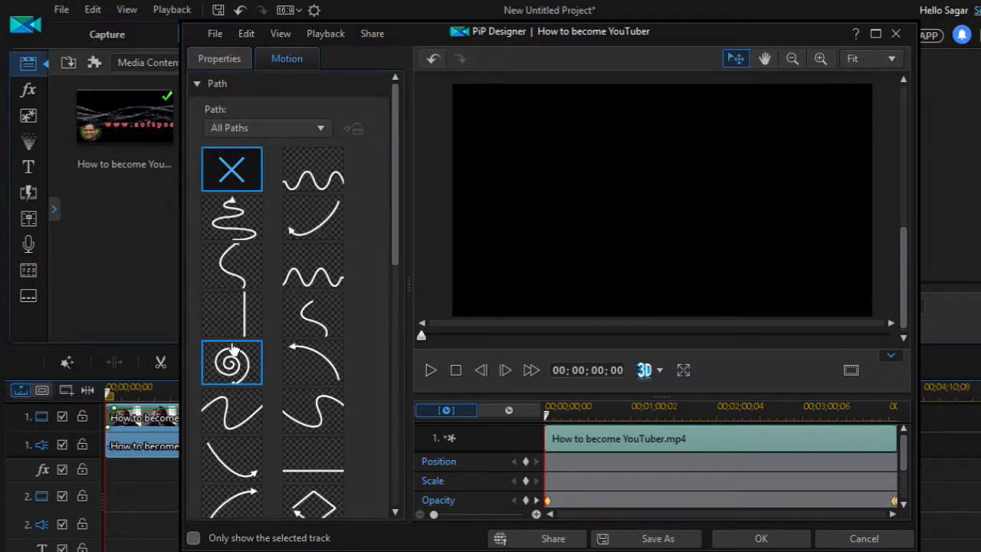
Set the clip's clockwise rotation to 185, then play the preview and return it to the start
scroll(230, 313, down, 5)
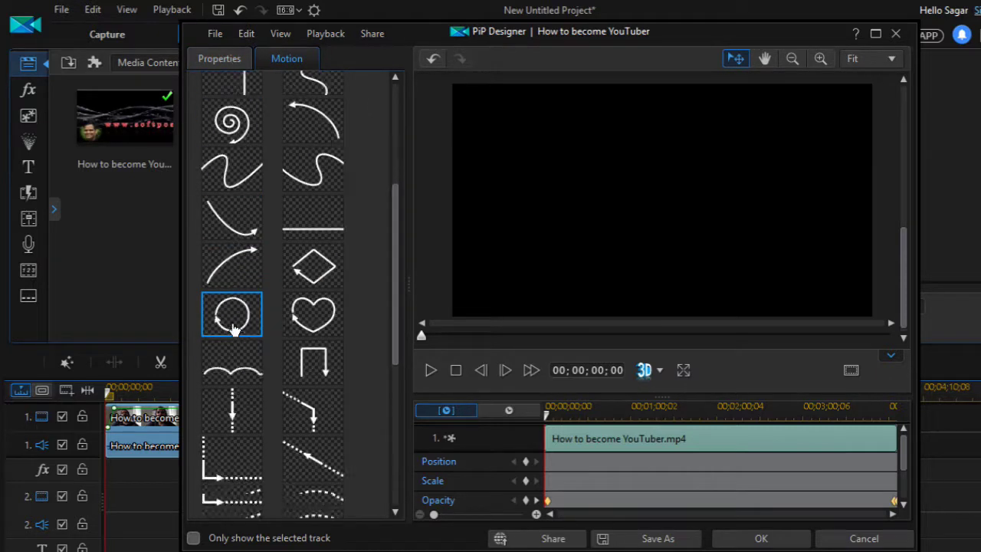
scroll(225, 309, down, 1)
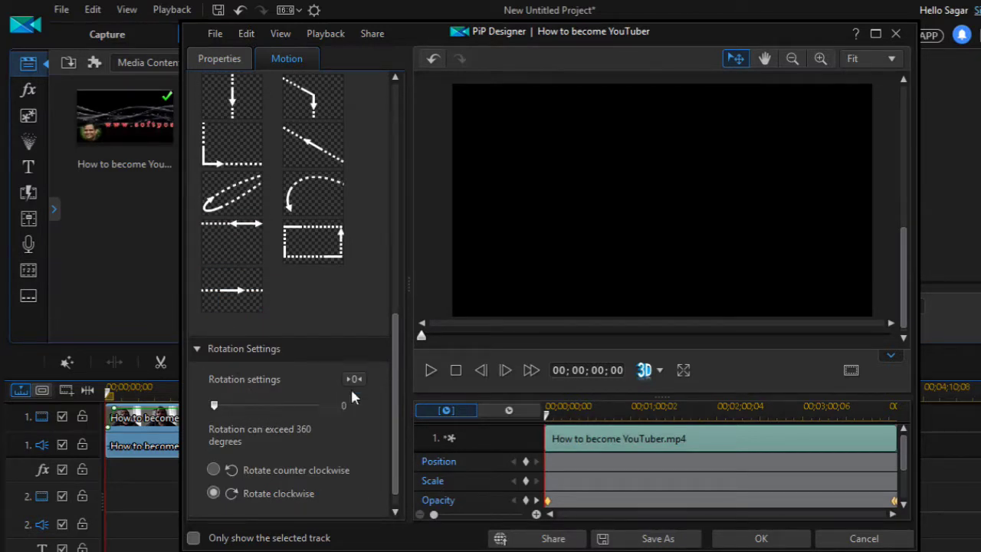
drag(215, 406, 242, 411)
click(431, 370)
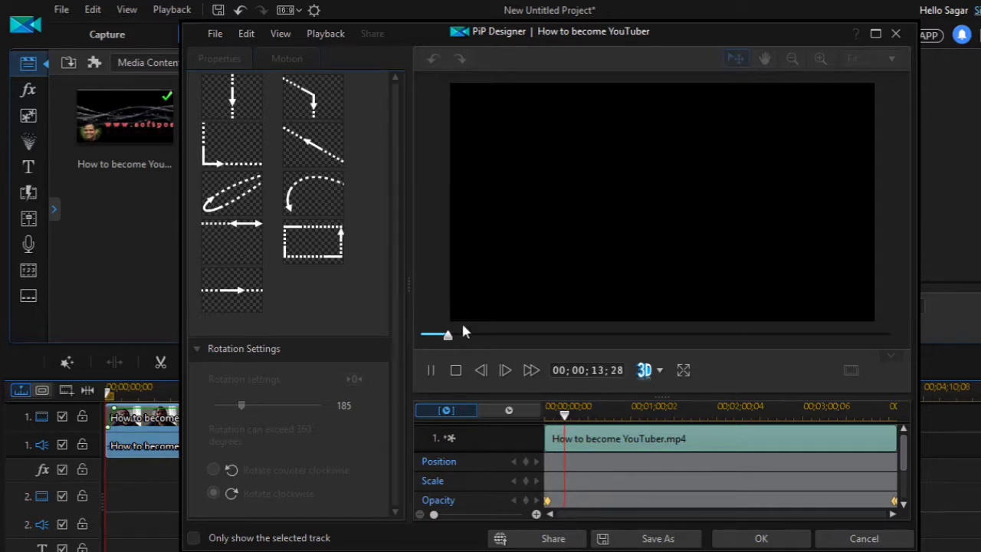
drag(478, 337, 401, 332)
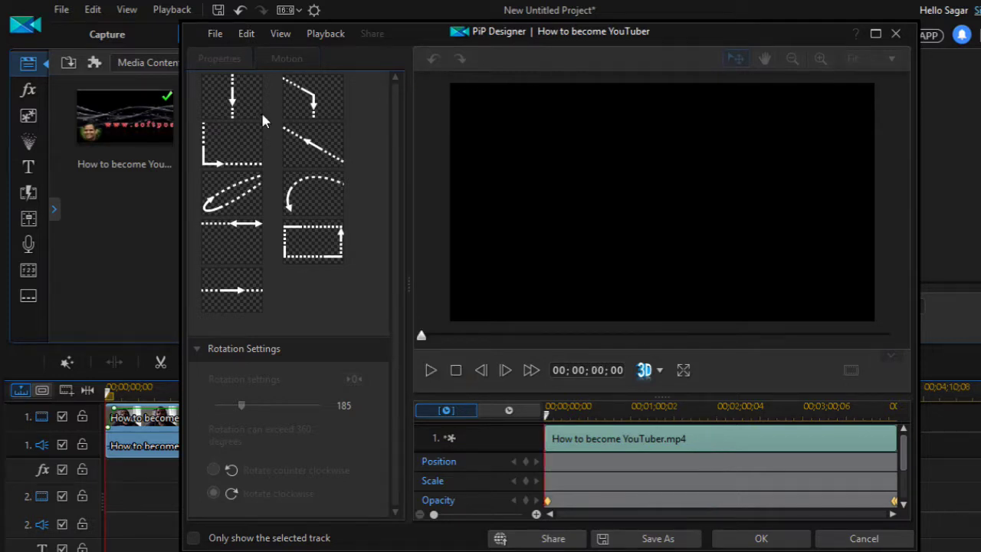
Move the off-screen clip back near the middle of the frame, at about X 0.502 and Y 0.578
click(222, 59)
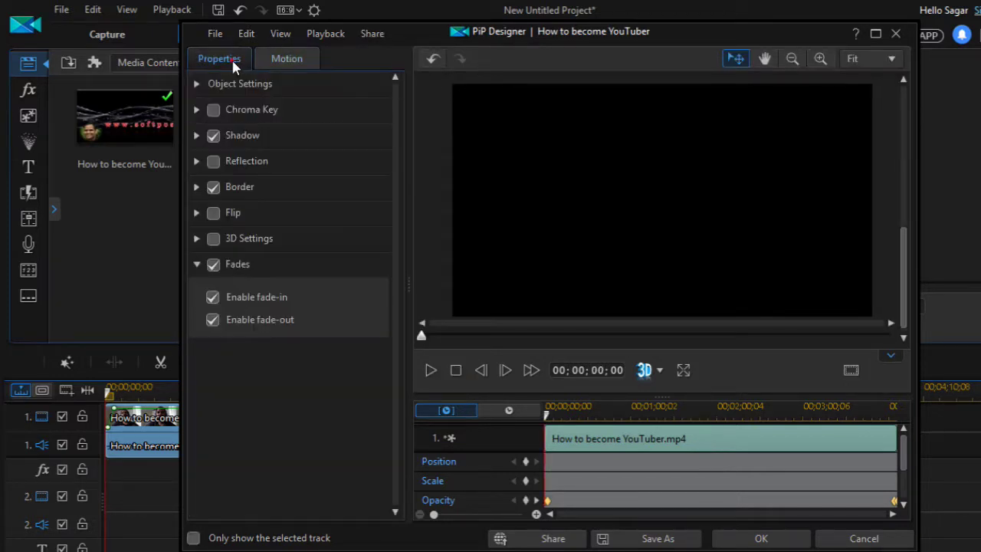
click(239, 84)
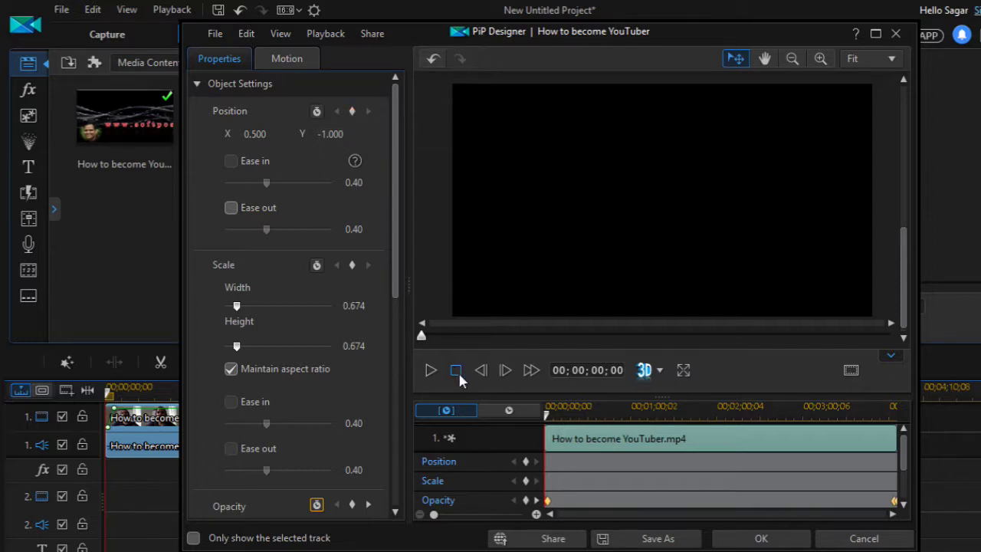
drag(904, 280, 904, 130)
drag(661, 167, 639, 308)
scroll(894, 134, down, 3)
drag(897, 138, 907, 156)
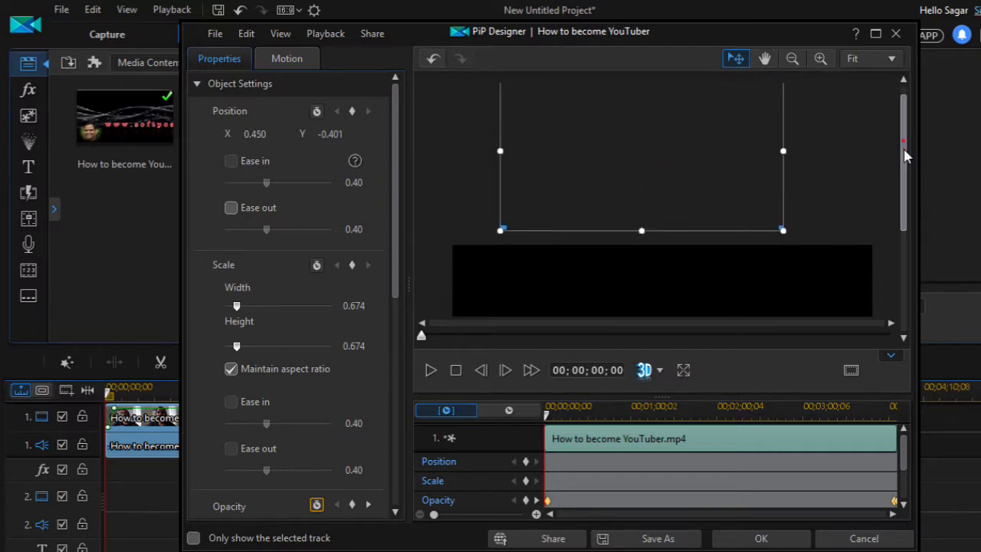
drag(661, 140, 652, 285)
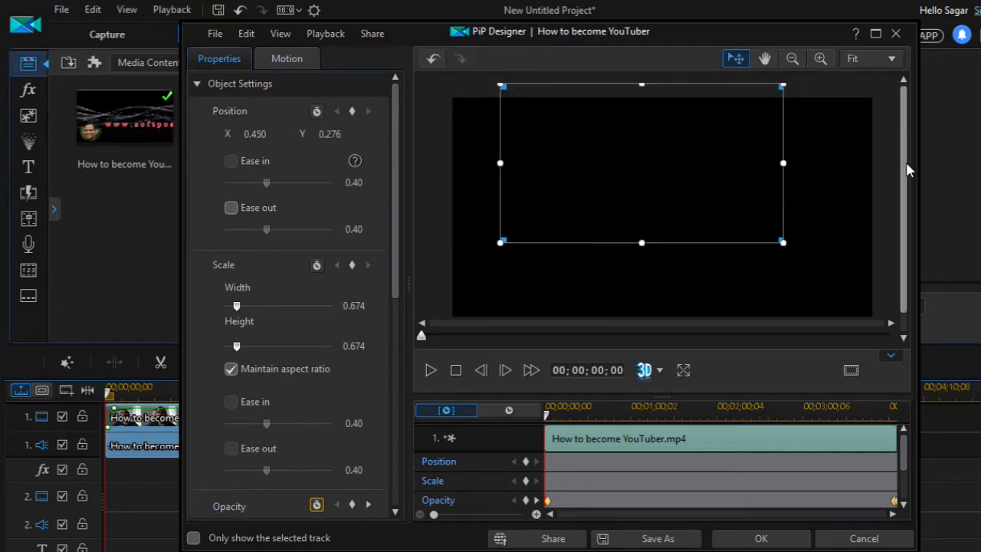
drag(644, 134, 664, 205)
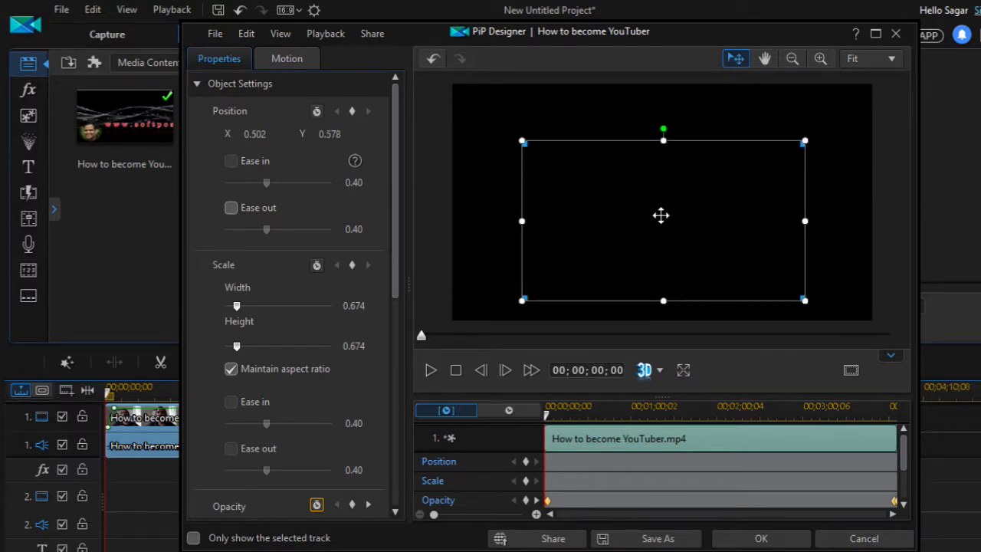
Play the clip to check its clockwise rotation in the preview, and stop playback at the start
click(286, 58)
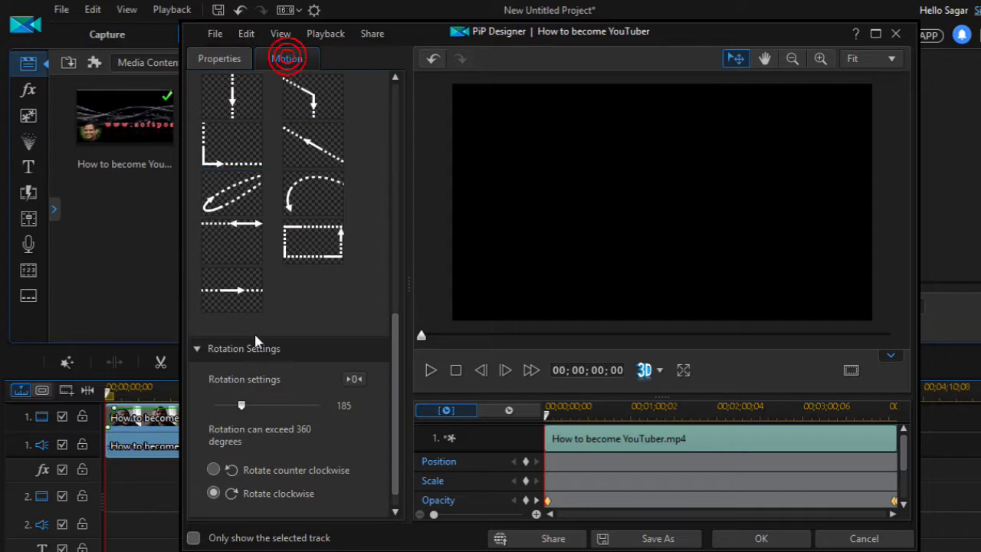
scroll(251, 368, down, 1)
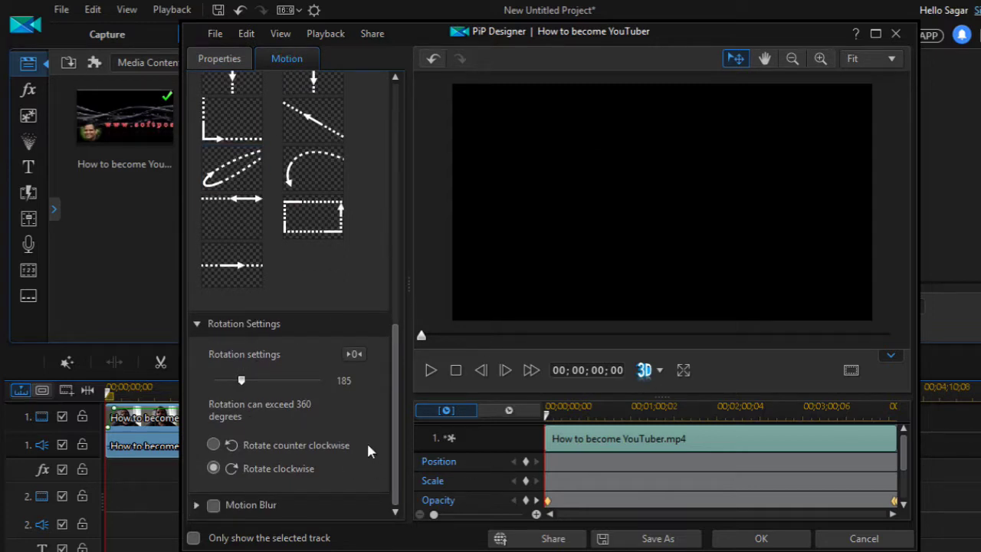
click(430, 369)
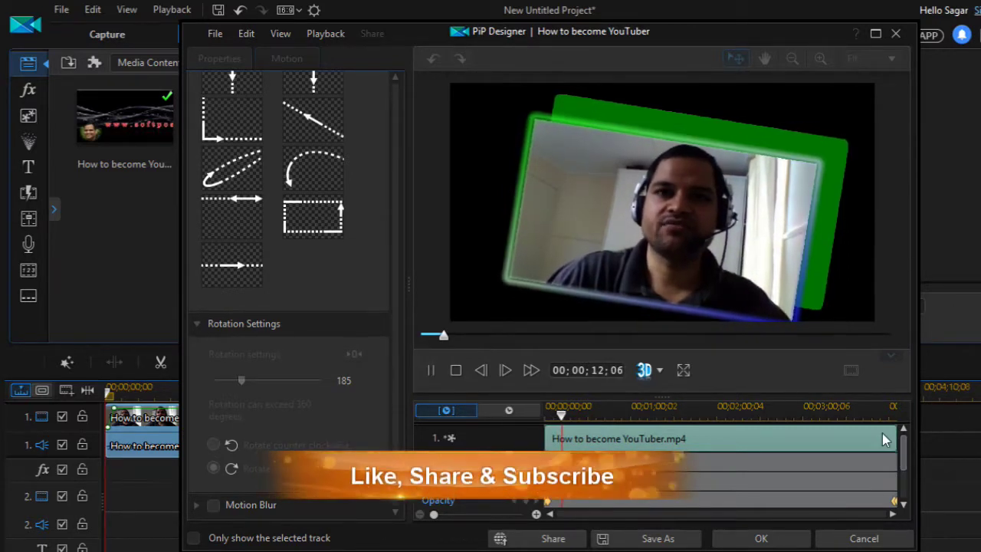
mouse_move(908, 458)
mouse_down()
mouse_move(906, 509)
mouse_move(907, 456)
mouse_up()
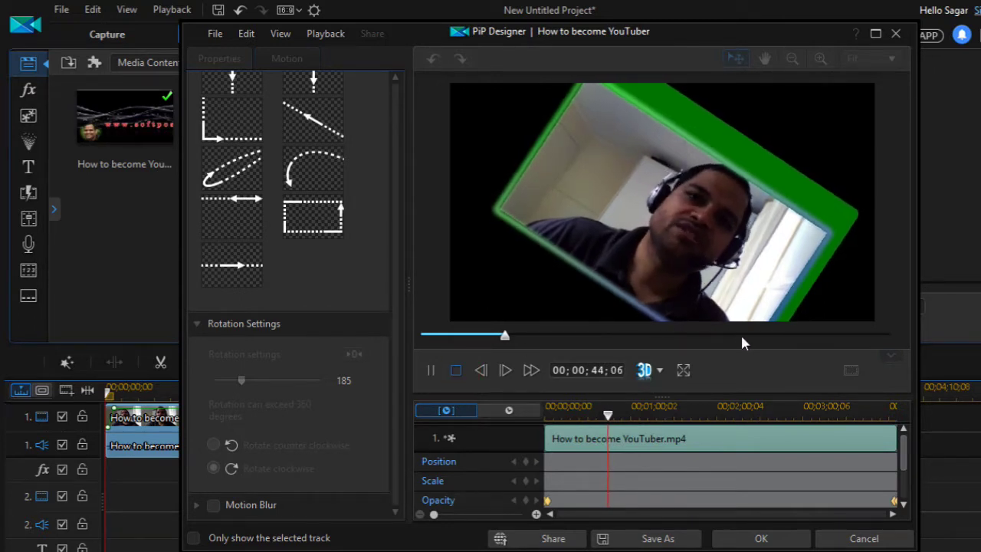
key(ctrl+slash)
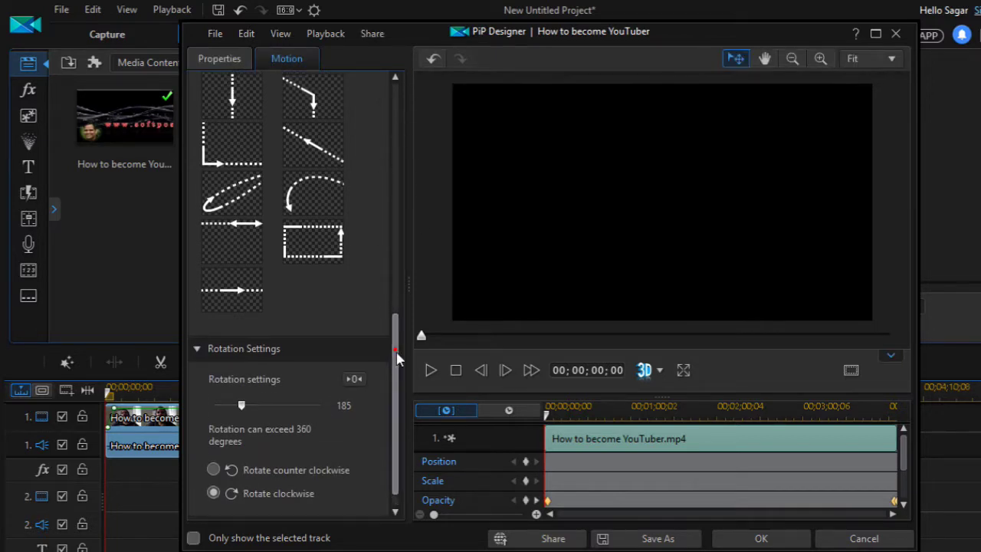
Enable motion blur with a blur length of 1.00 and a density of 16, and start leaving PiP Designer
click(196, 341)
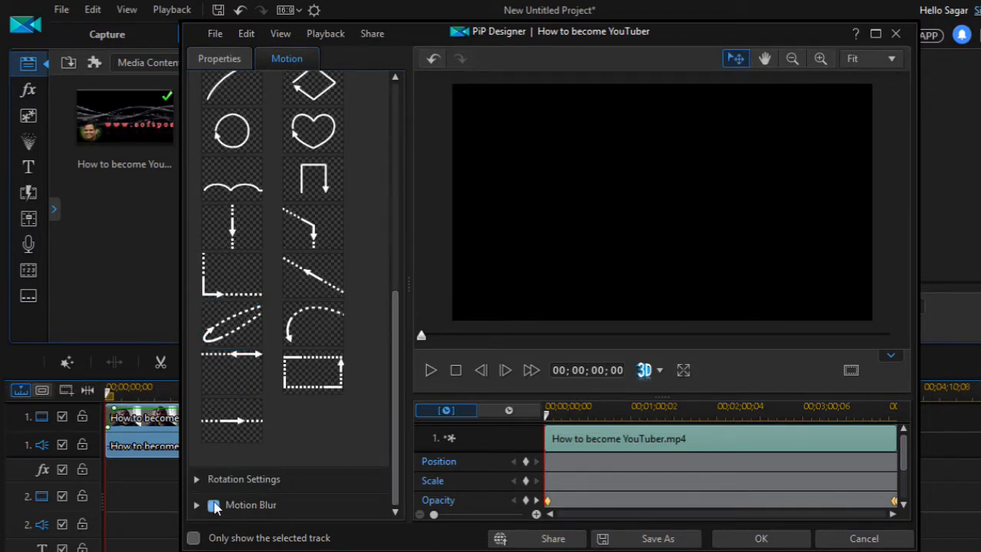
click(196, 504)
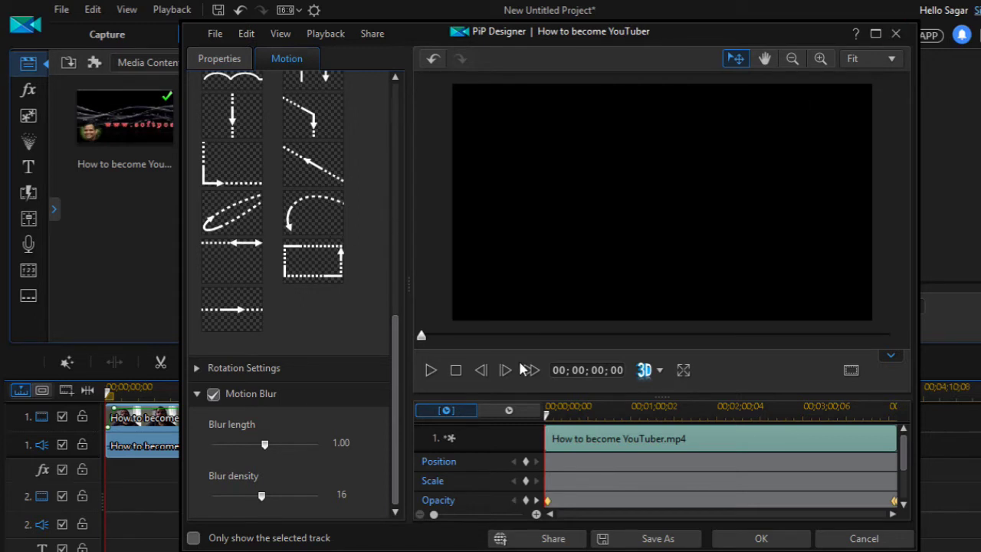
key(Escape)
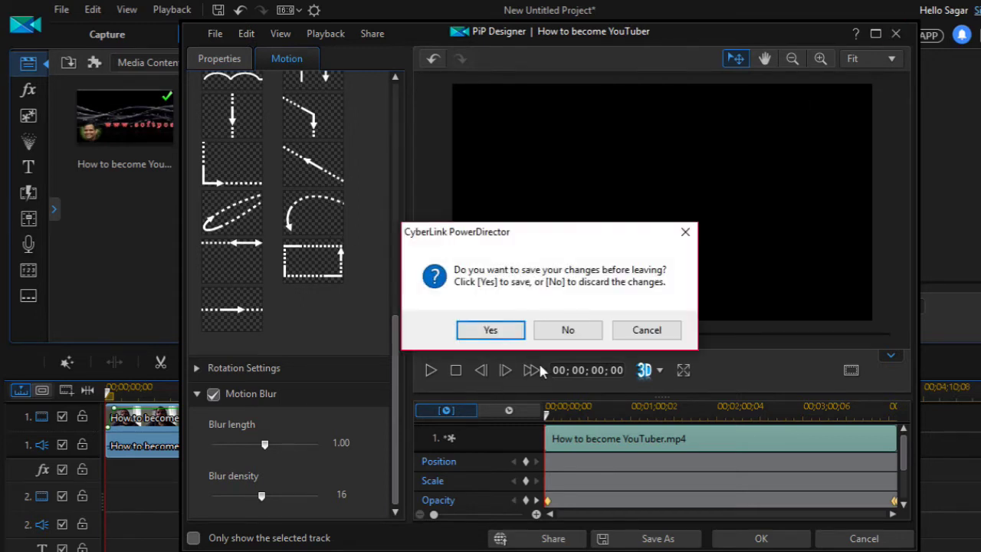